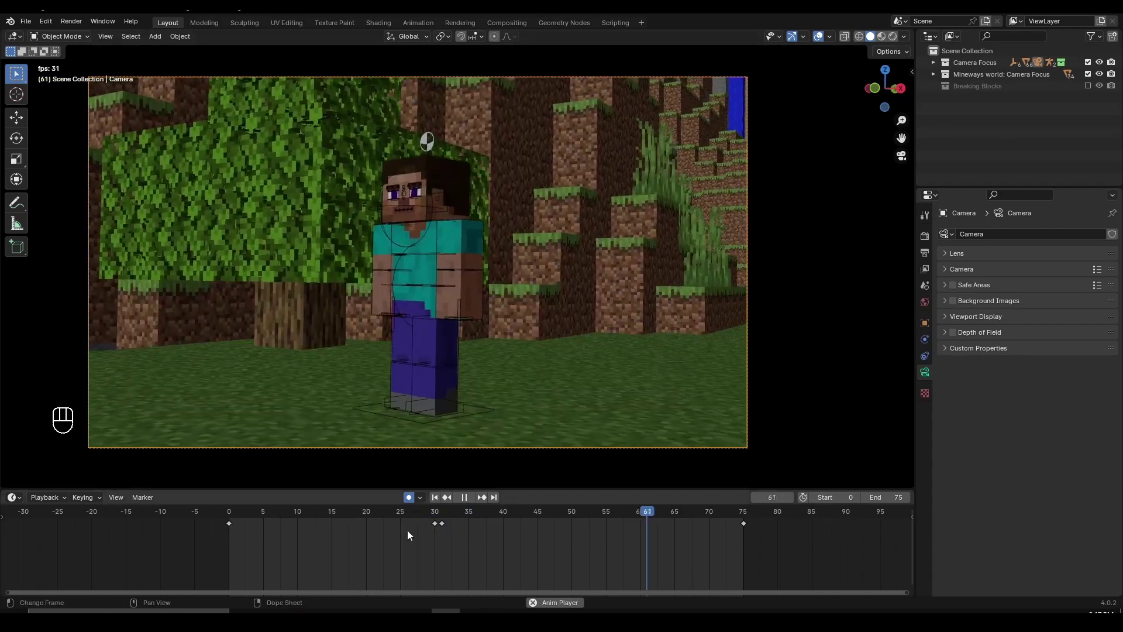
Review the camera animation by playing and scrubbing through the timeline, and return to frame 0
key("space")
left_click_drag(252, 514, 318, 541)
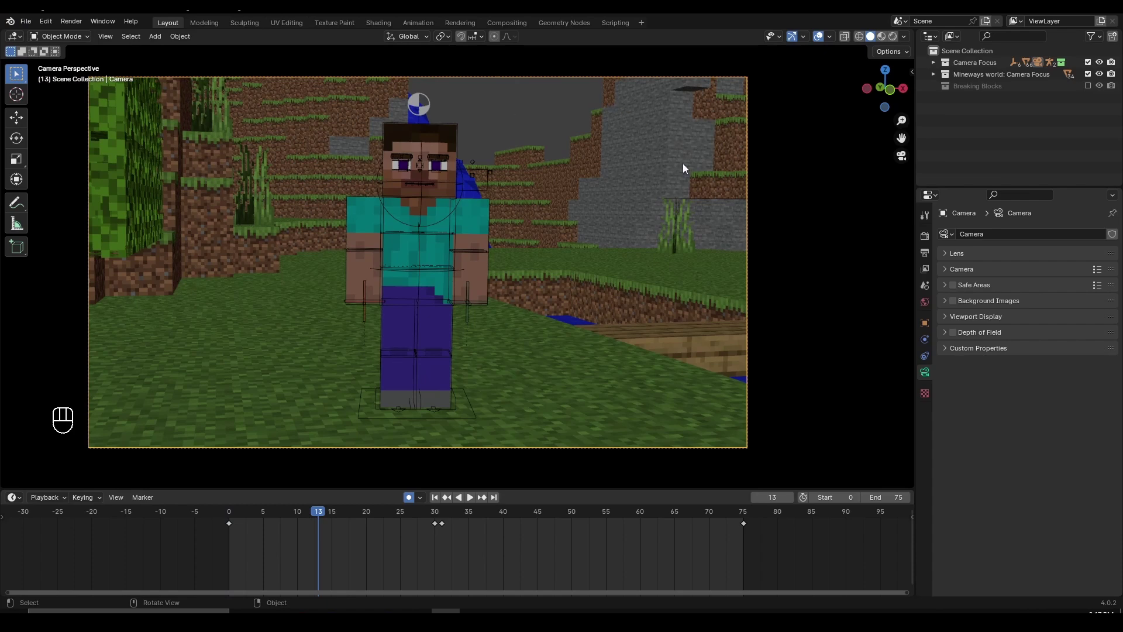
left_click_drag(445, 515, 544, 515)
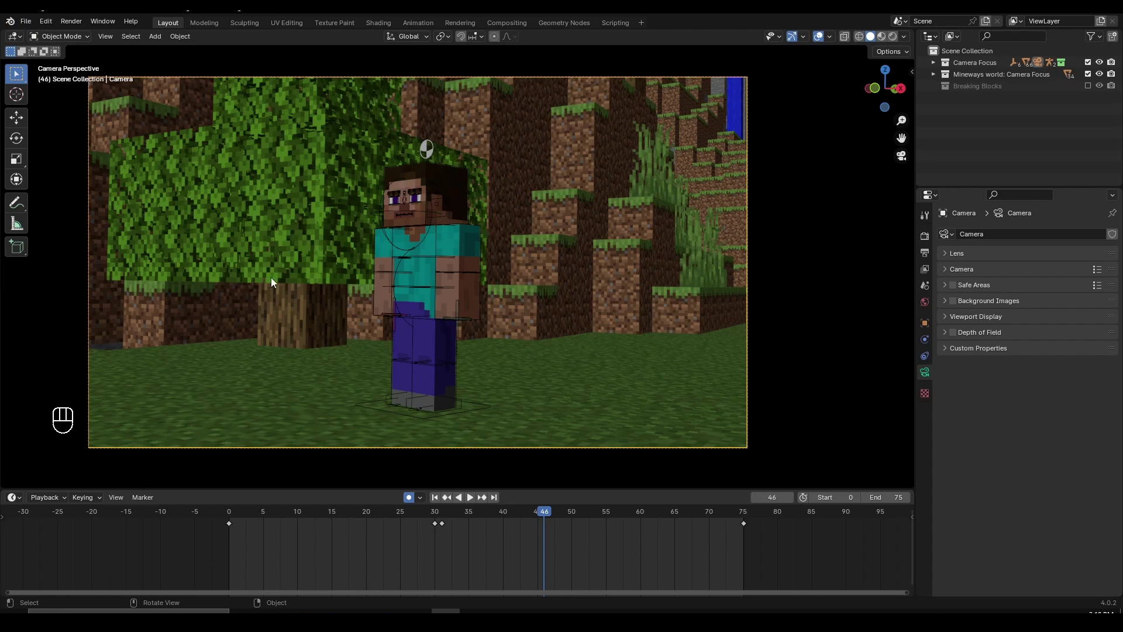
key("space")
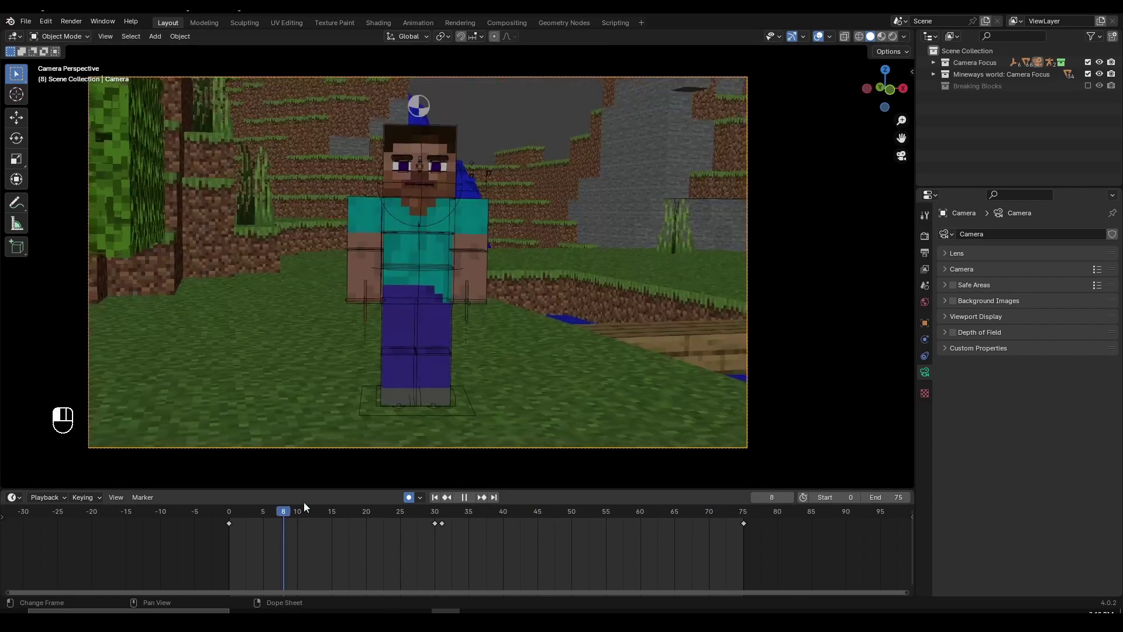
left_click_drag(304, 503, 329, 532)
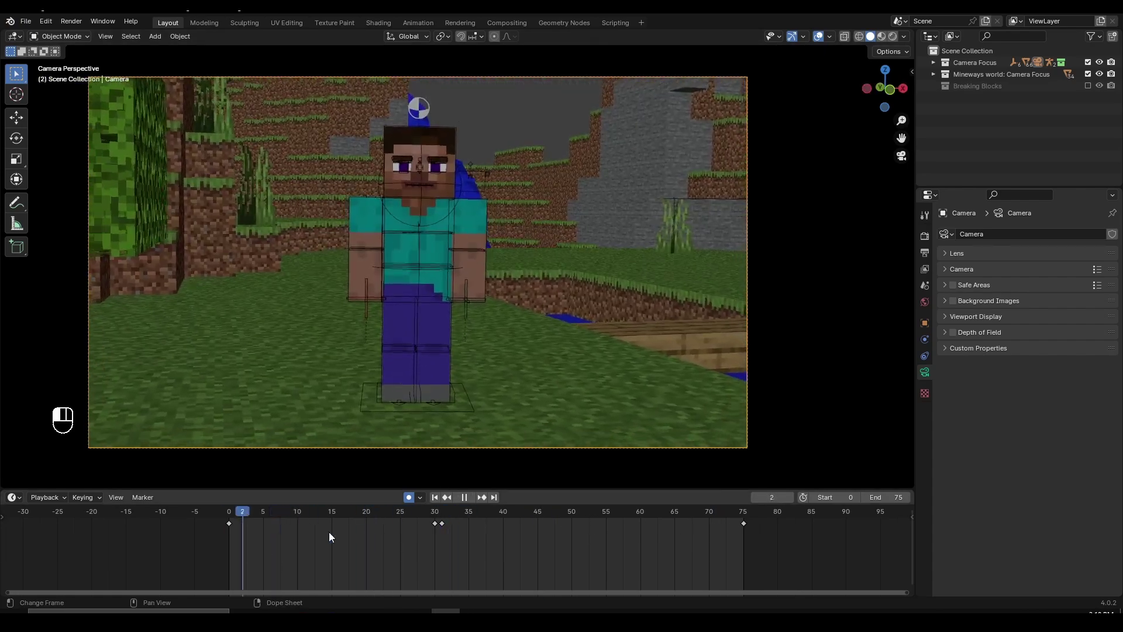
key("space")
key("shift+Left")
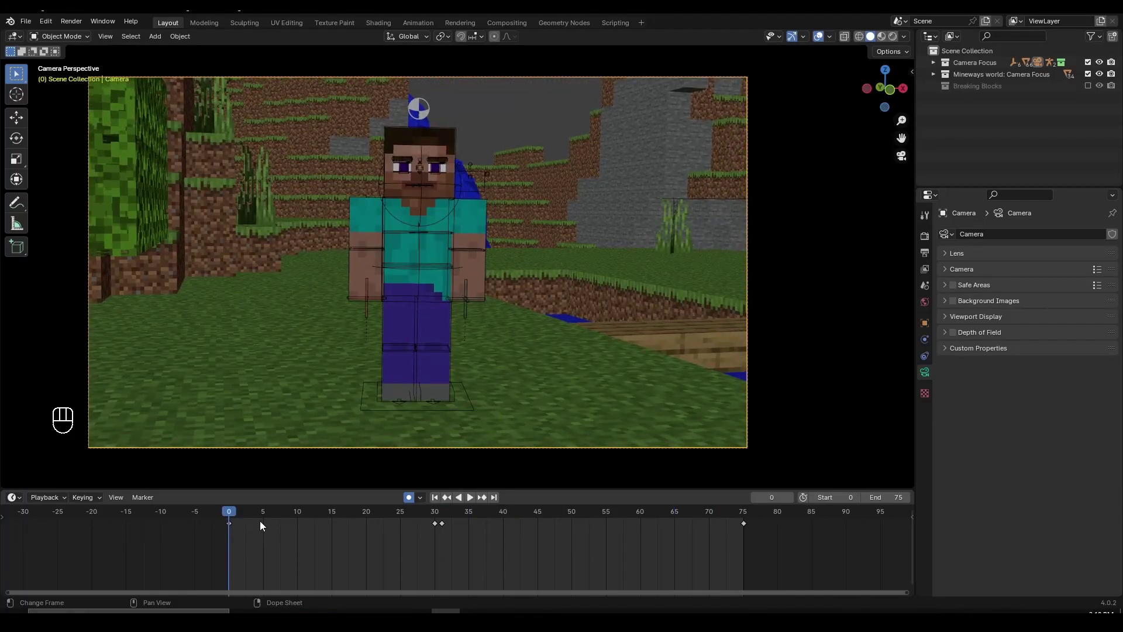
middle_click_drag(571, 290, 463, 241)
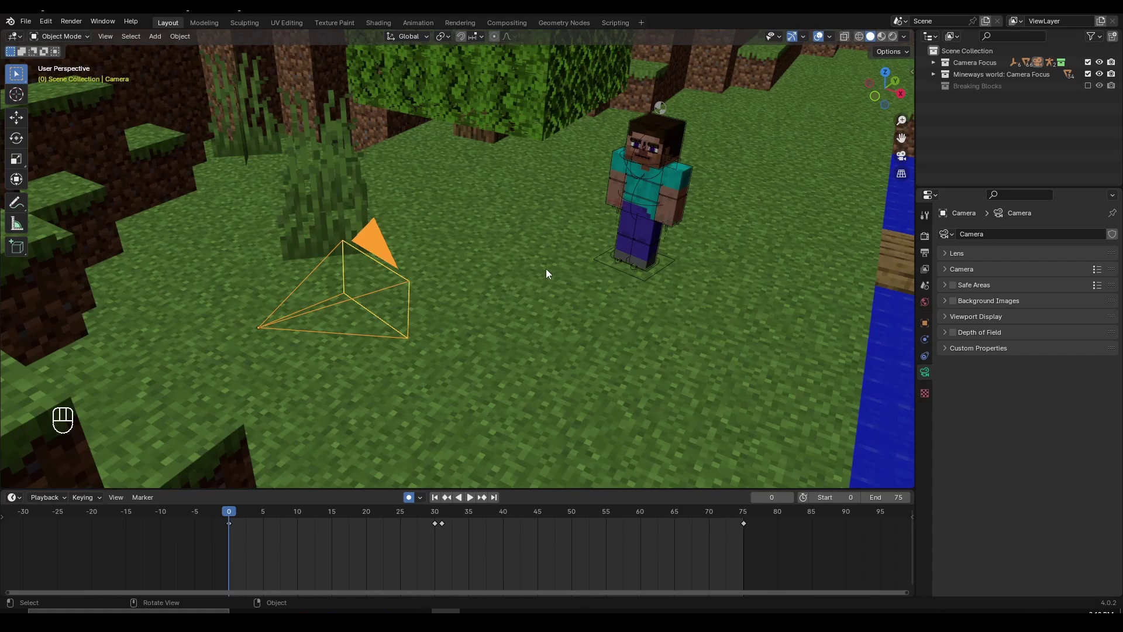
key("KP_0")
left_click(901, 156)
left_click(907, 156)
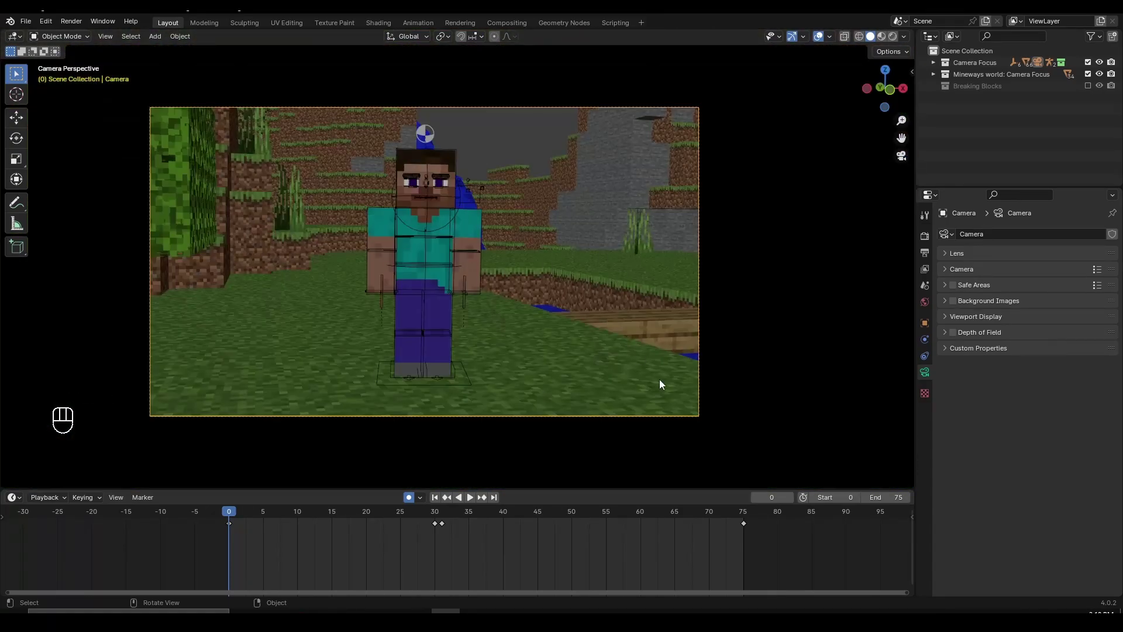
key("a")
key("a")
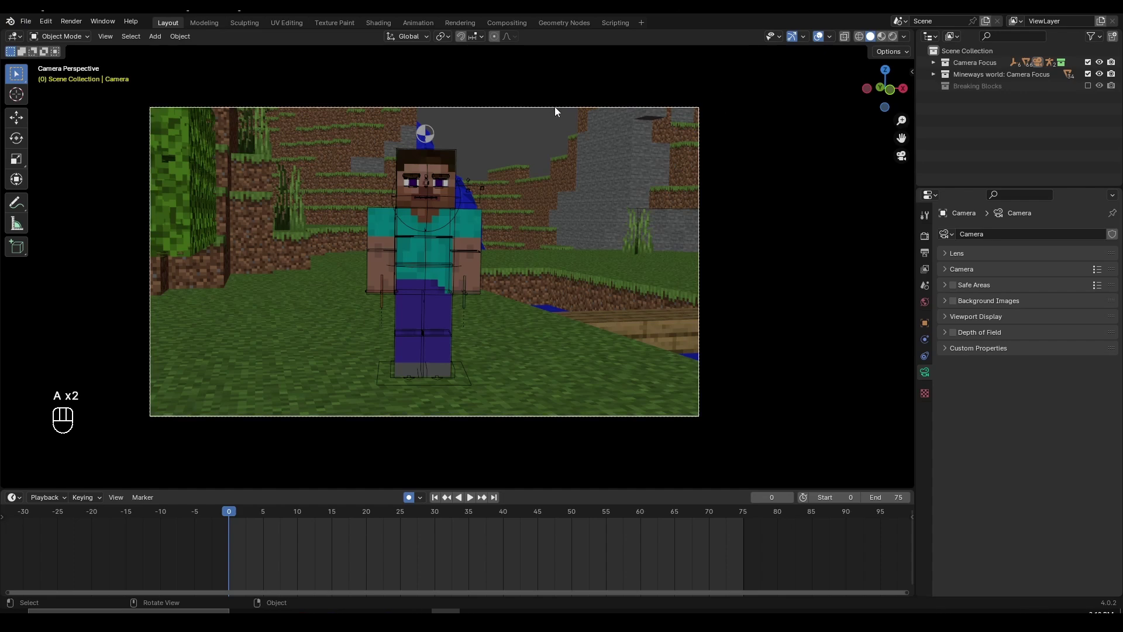
key("g")
right_click(463, 310)
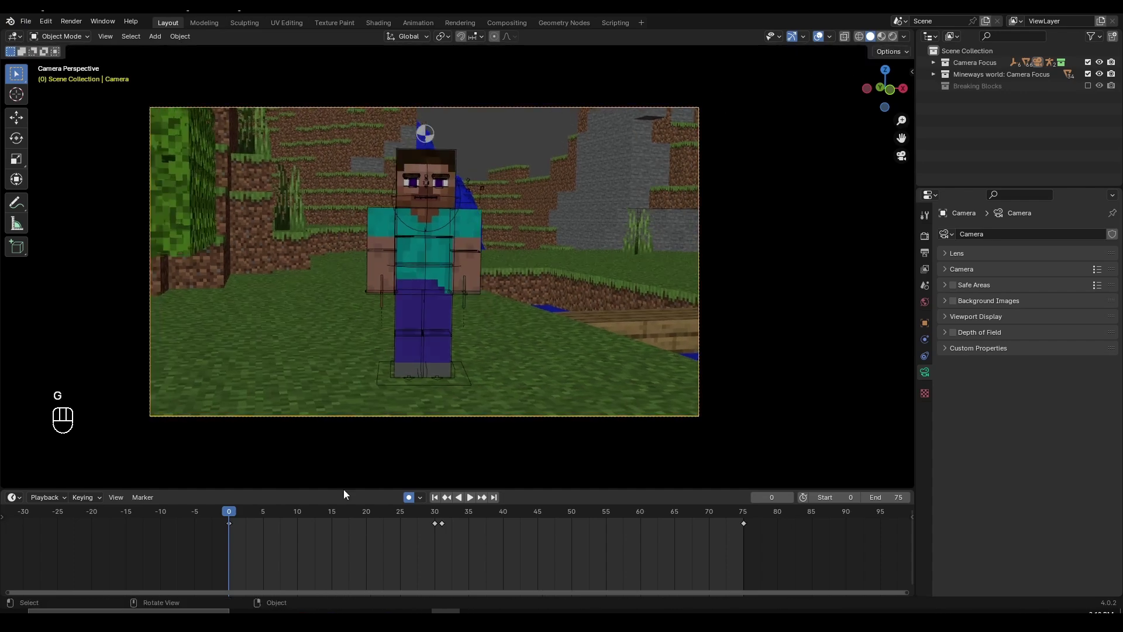
mouse_move(371, 520)
left_mouse_down()
mouse_move(508, 525)
mouse_move(353, 530)
left_mouse_up()
scroll(503, 281, "up", 1)
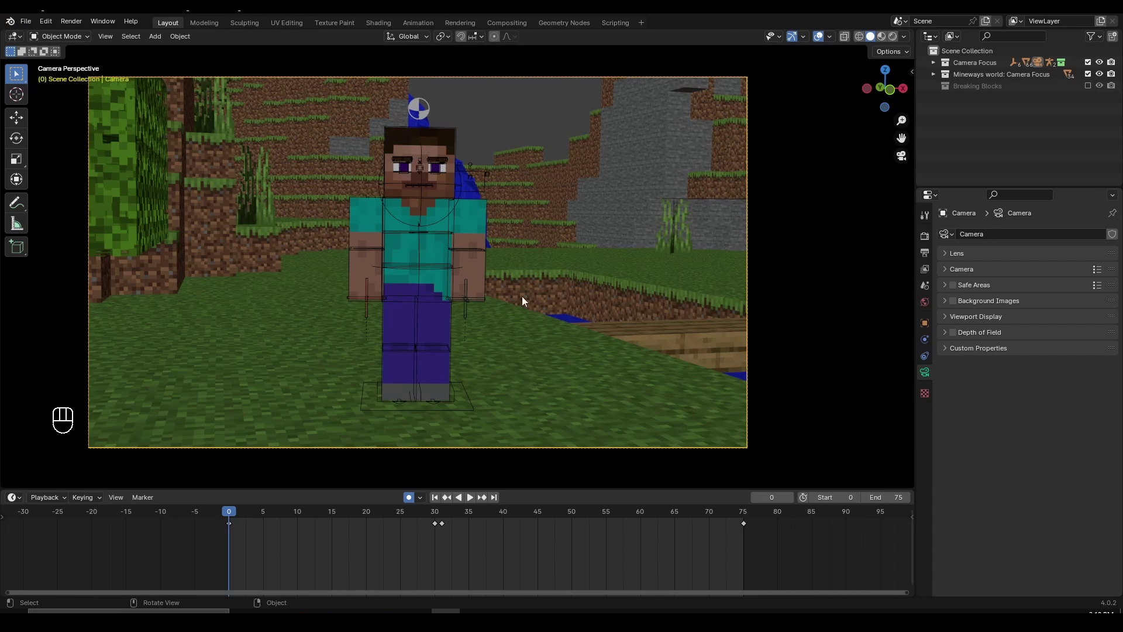
Examine the camera's viewport display settings, including its passepartout opacity
left_click(925, 268)
left_click(925, 373)
left_click(972, 316)
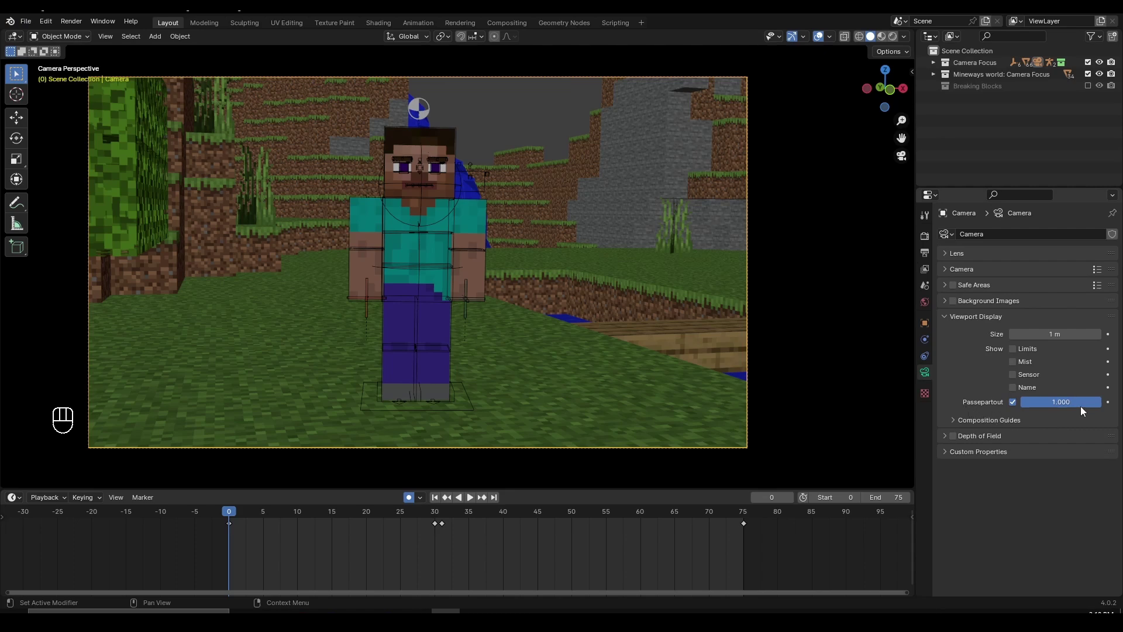
mouse_move(1081, 406)
left_mouse_down()
mouse_move(1021, 406)
mouse_move(1102, 406)
left_mouse_up()
scroll(402, 257, "up", 1)
scroll(350, 238, "down", 1)
left_click(905, 38)
left_click(969, 319)
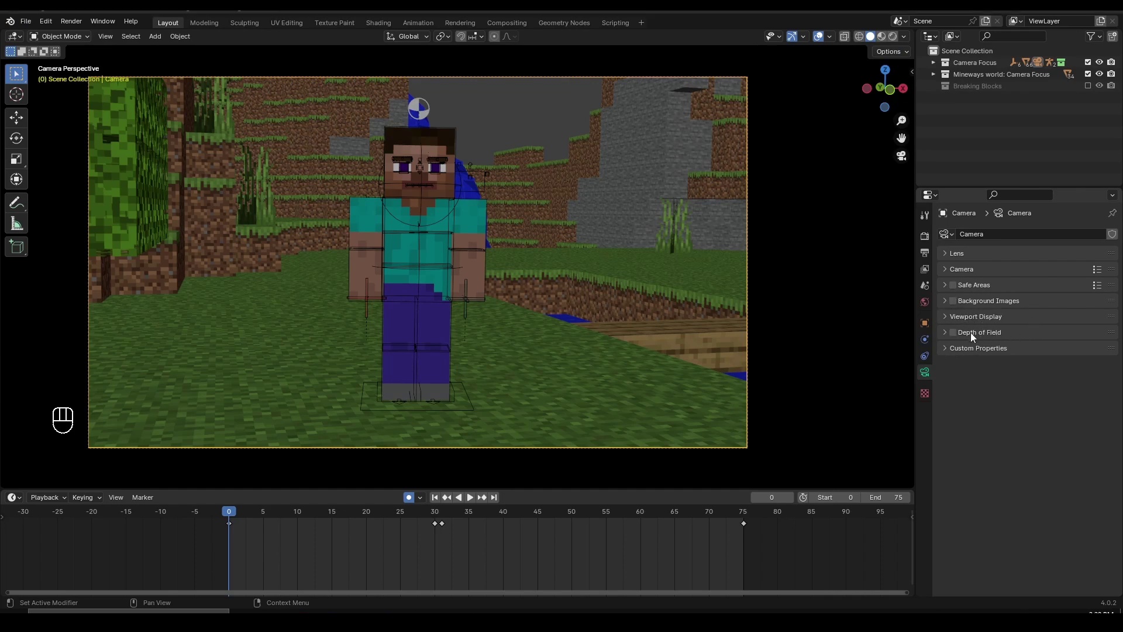
Enable depth of field on the camera and set its aperture F-stop to 0.1
left_click(953, 332)
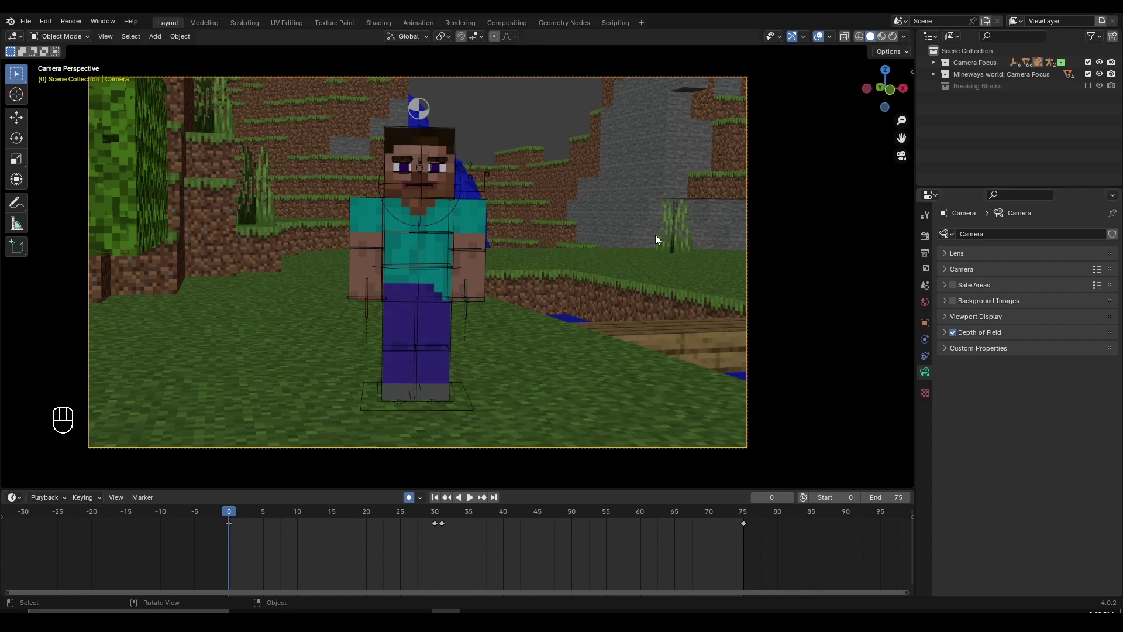
left_click(975, 333)
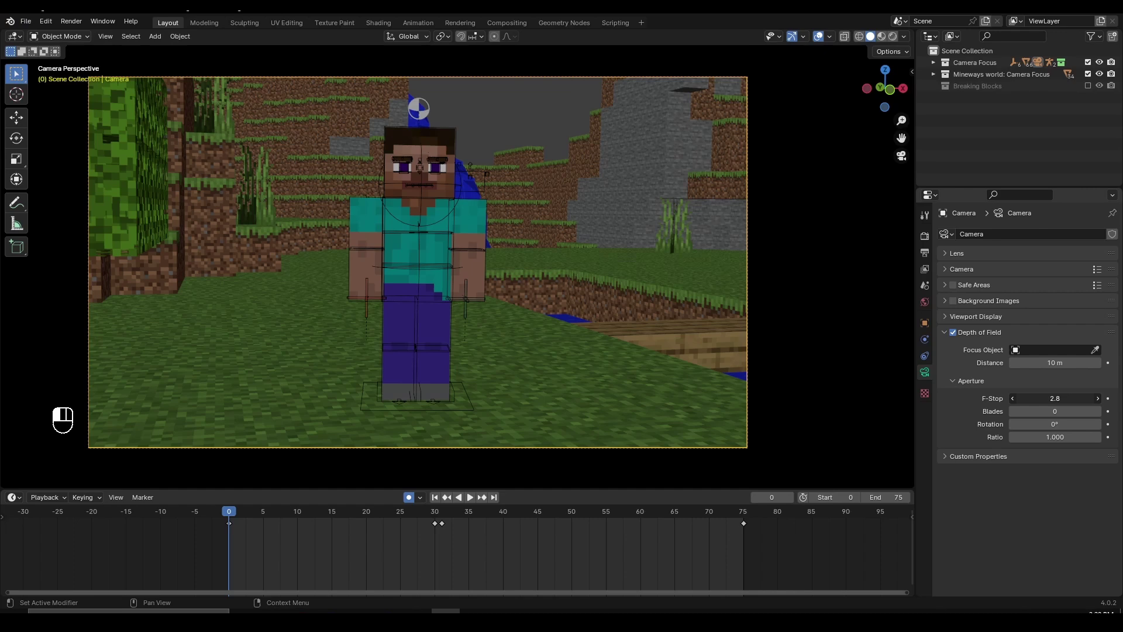
left_click_drag(1056, 399, 1021, 399)
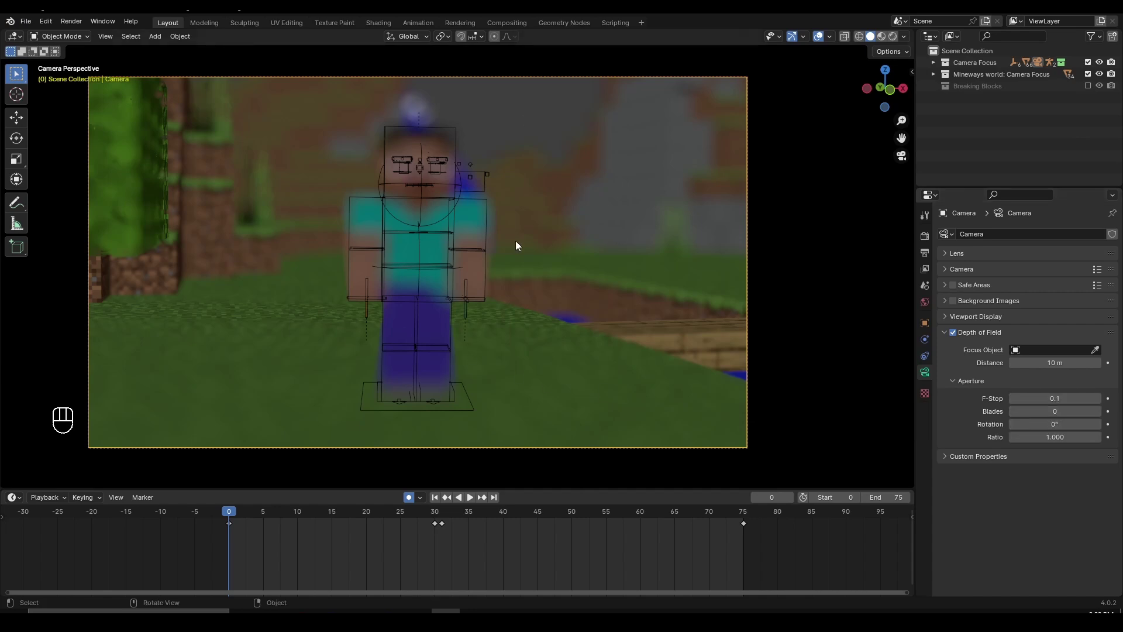
Experiment with the camera's depth of field, ending on a focus distance of 10 m and an F-stop of 1.5
left_click_drag(1055, 363, 1072, 399)
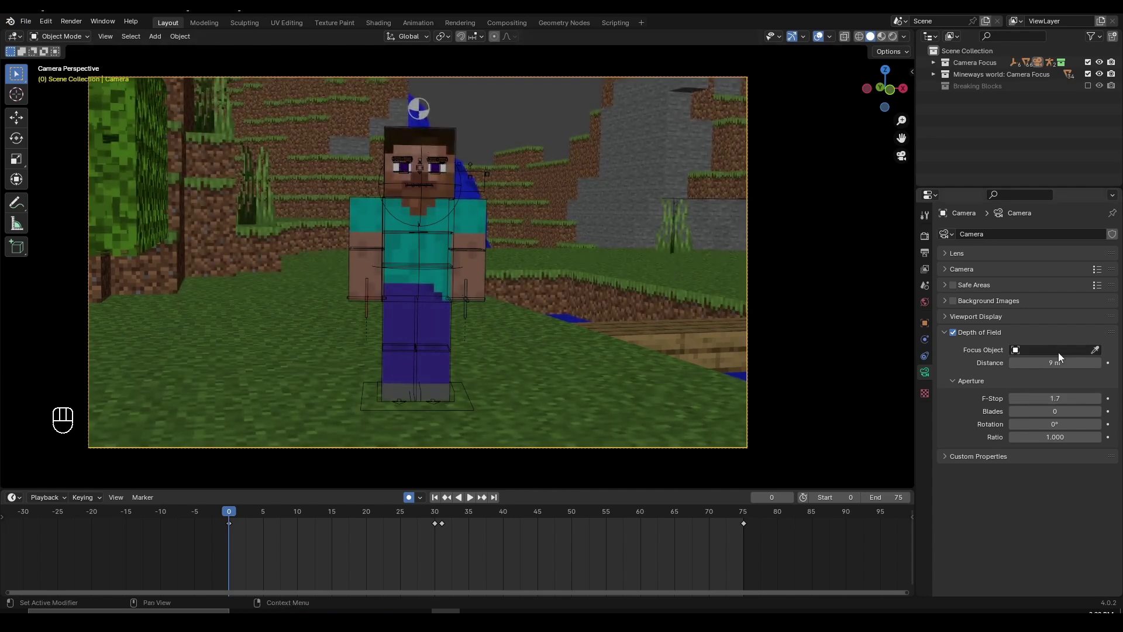
left_click_drag(1058, 362, 1036, 363)
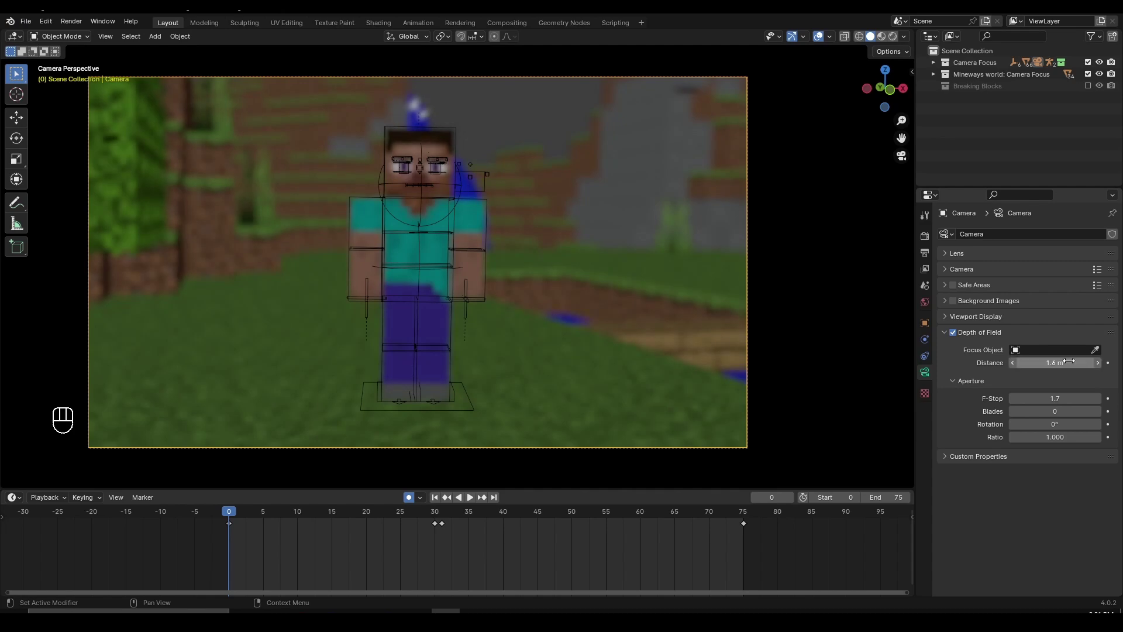
left_click(1064, 361)
type("10")
key("Return")
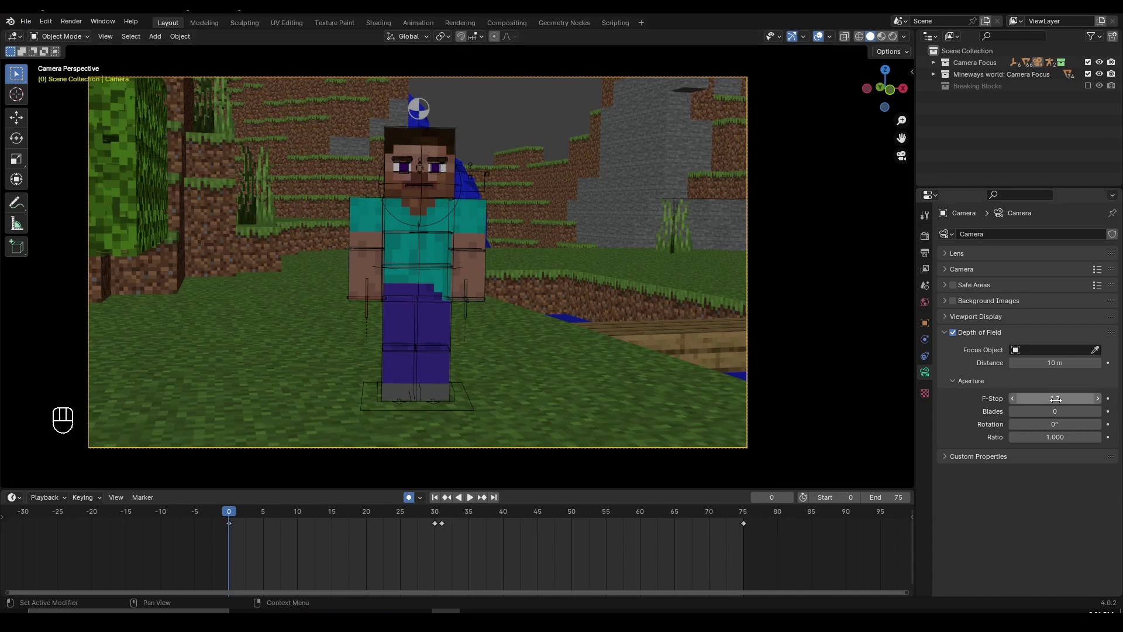
mouse_move(1055, 399)
left_mouse_down()
mouse_move(1033, 398)
mouse_move(1057, 398)
left_mouse_up()
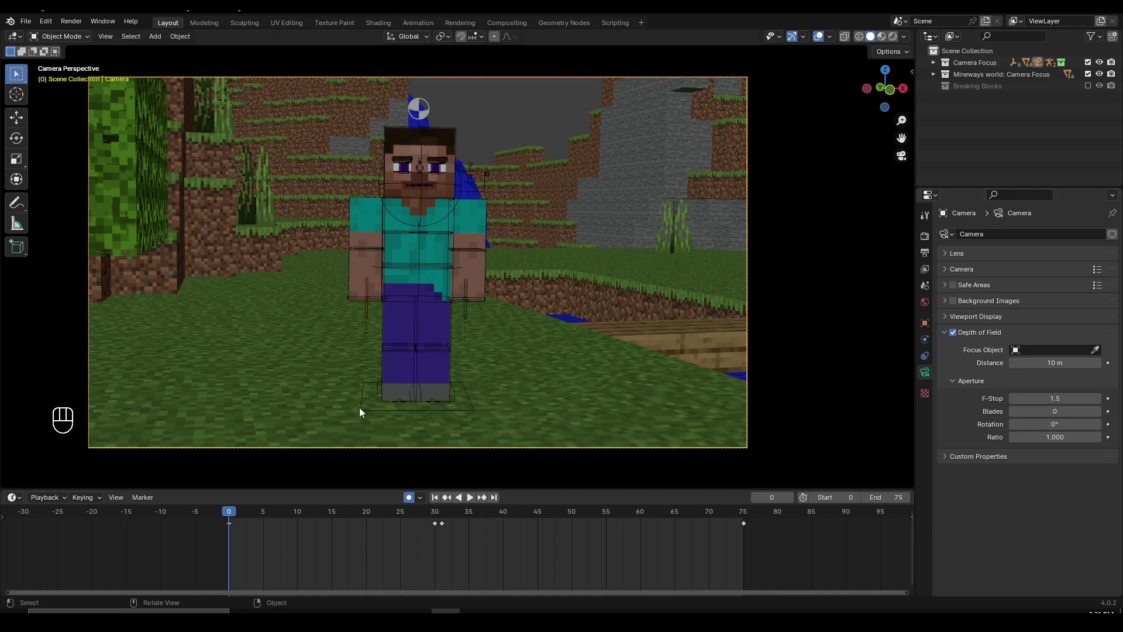
Add a sphere-shaped empty at the base of the character's neck
key("g")
left_click(471, 272)
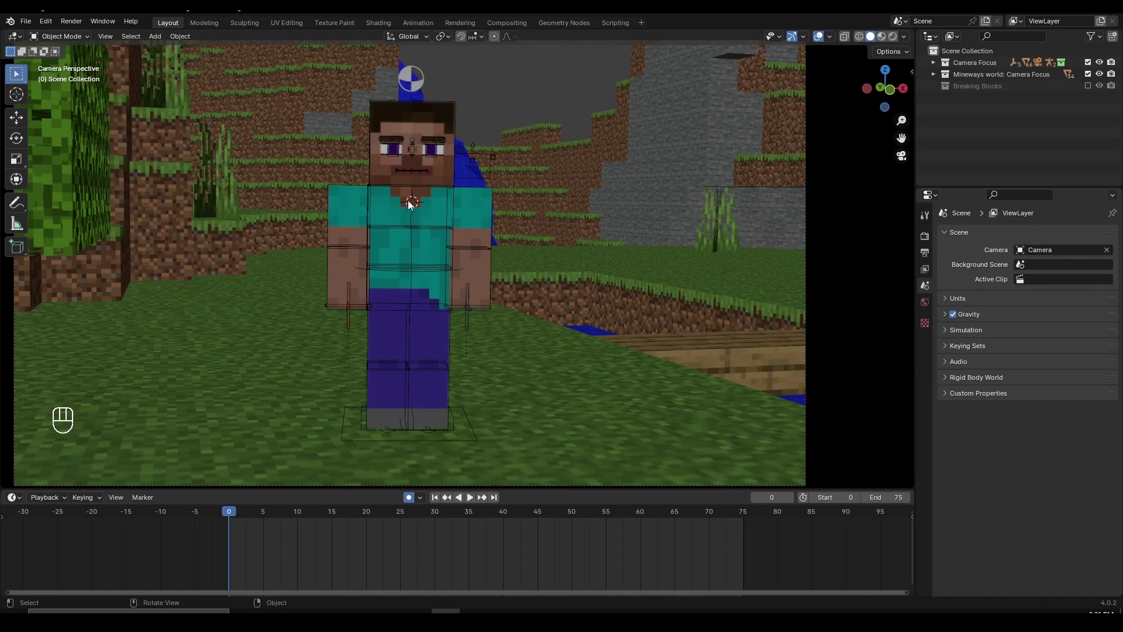
key("shift+a")
mouse_move(440, 209)
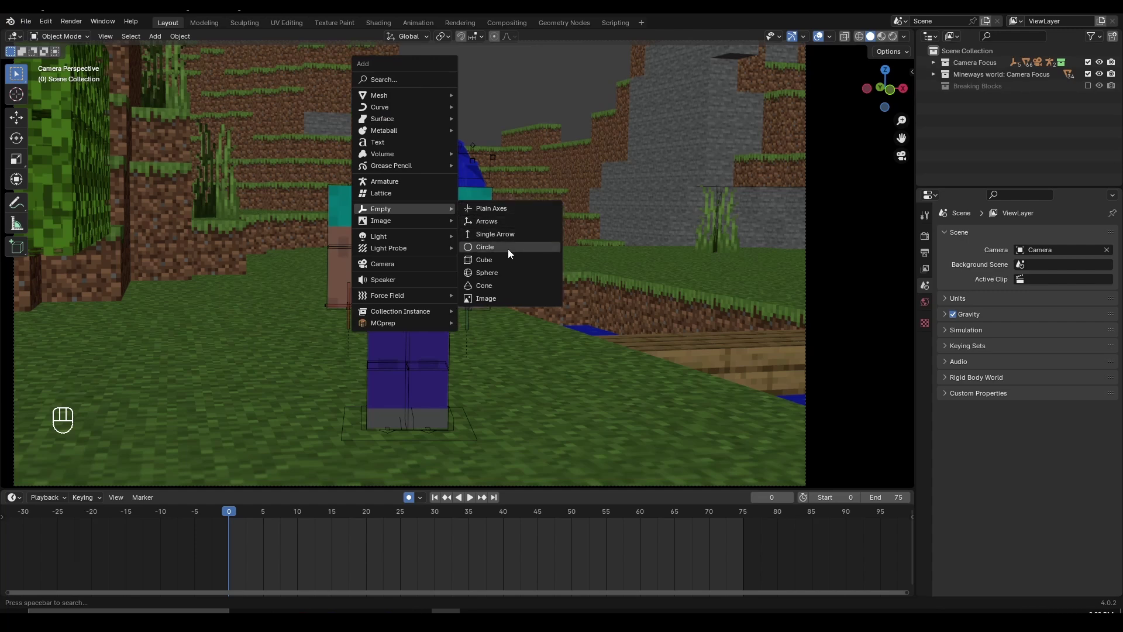
left_click(520, 272)
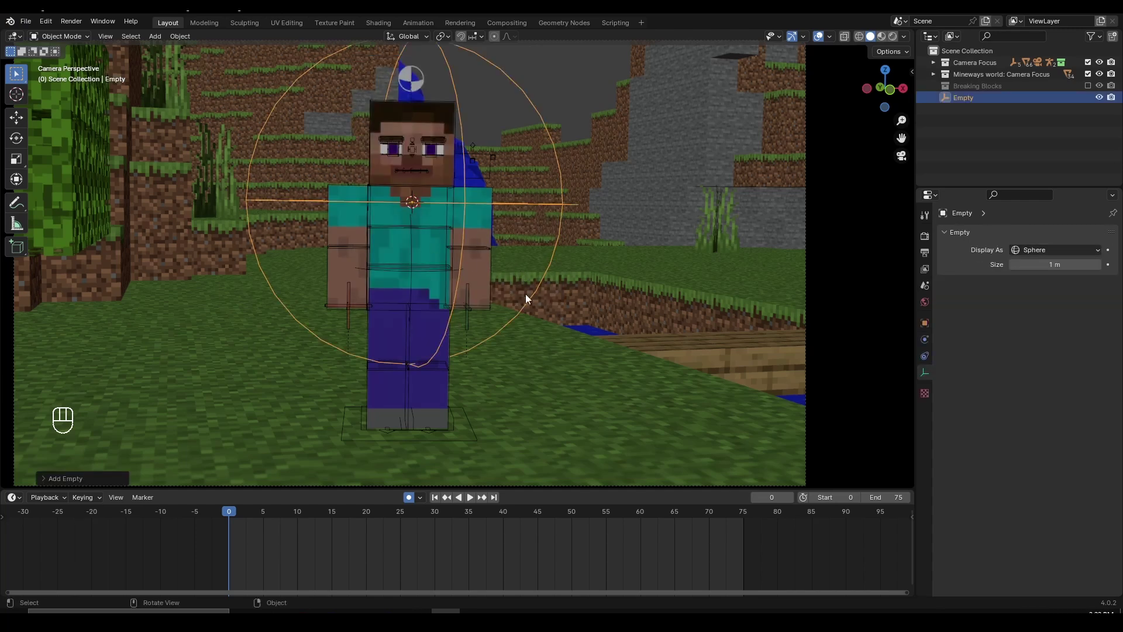
key("g")
right_click(547, 236)
Turn off auto keying, scale the sphere empty down to about 0.23, and move it up towards the character's face
left_click(408, 496)
key("s")
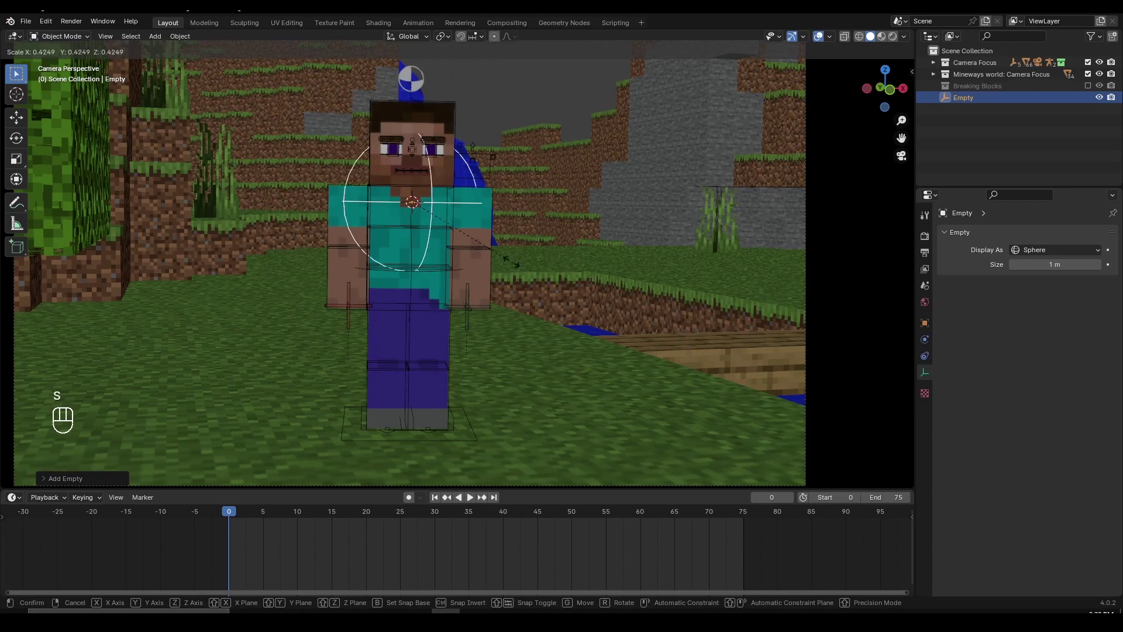
left_click(468, 233)
key("g")
left_click(461, 206)
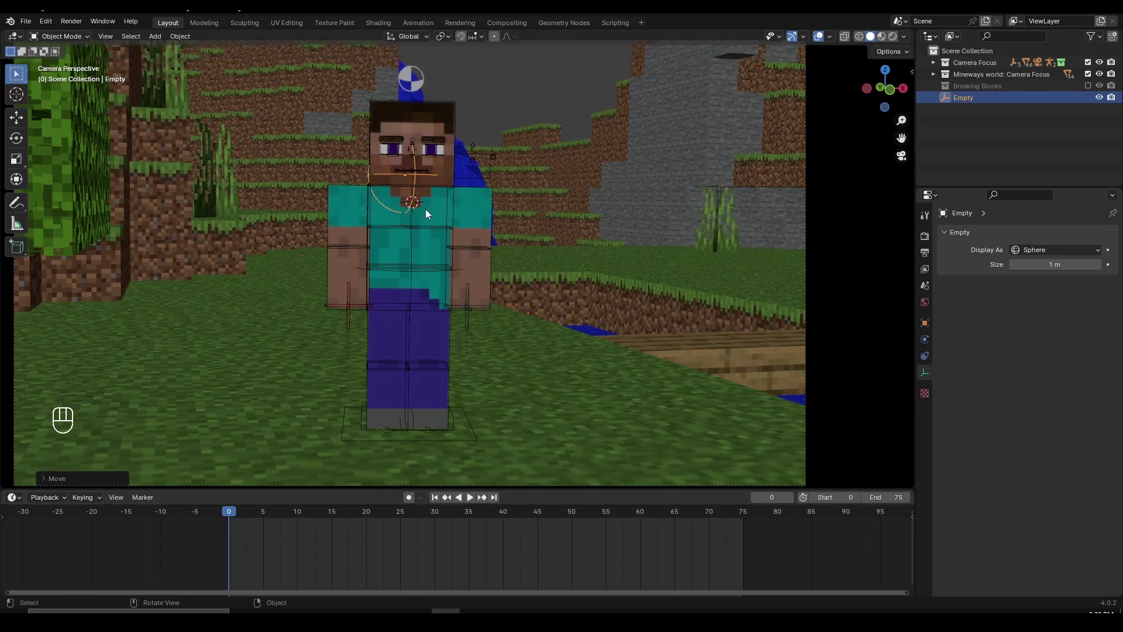
Position the sphere empty around the character's face, at about X -3.95 m, Y -7.42 m, Z 21.69 m
middle_click_drag(426, 209, 436, 216)
key("KP_0")
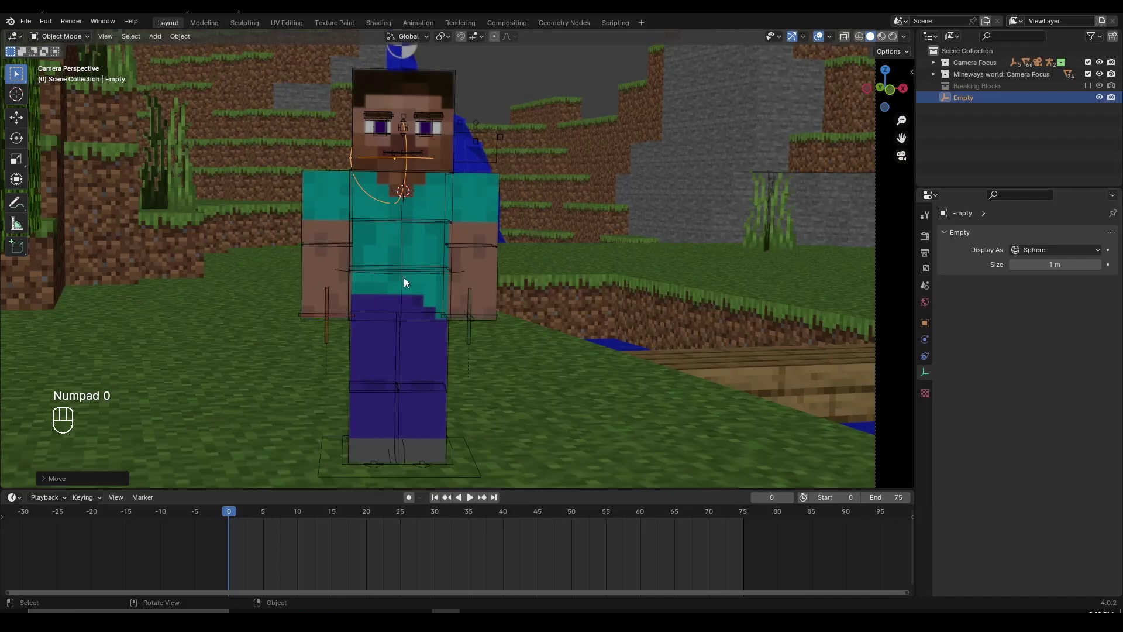
middle_click_drag(404, 277, 482, 309)
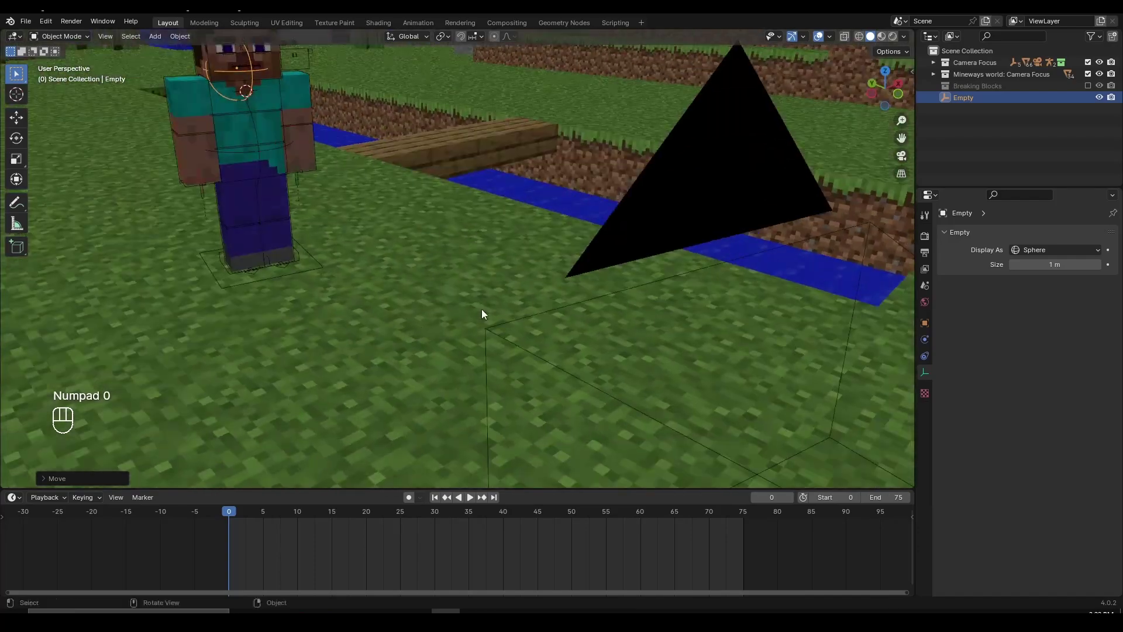
key("f")
scroll(402, 248, "down", 3)
middle_click_drag(402, 248, 501, 250)
key("g")
left_click(556, 247)
key("g")
left_click(601, 248)
middle_click_drag(603, 248, 493, 284)
key("g")
left_click(464, 272)
key("g")
left_click(565, 286)
key("g")
left_click(490, 284)
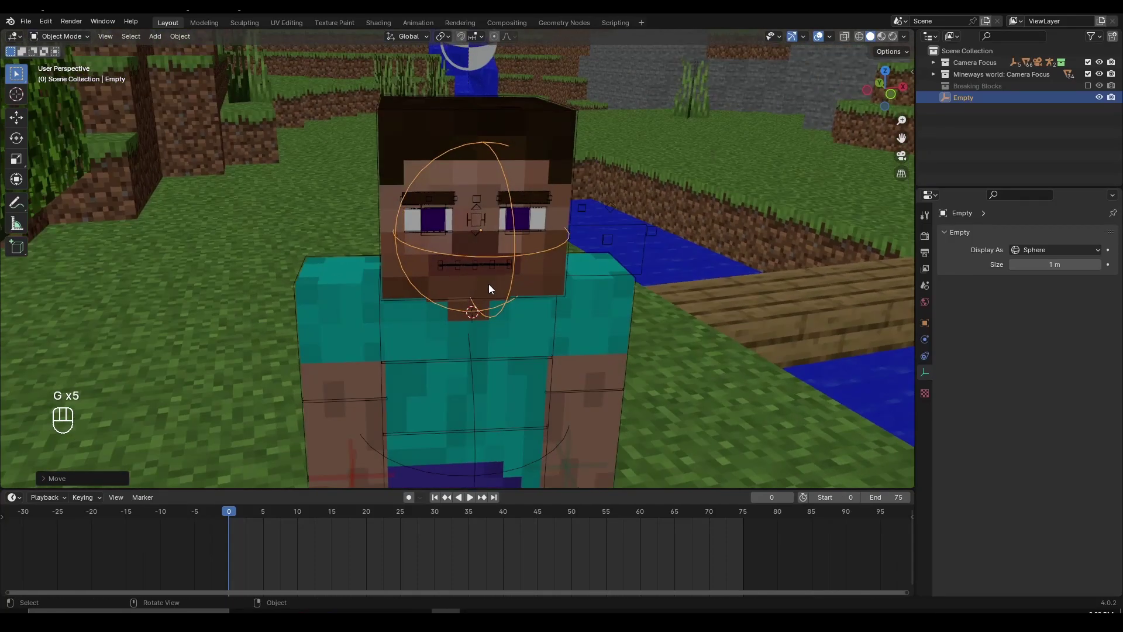
Rename the sphere empty to Focus
left_click(924, 323)
left_click(998, 233)
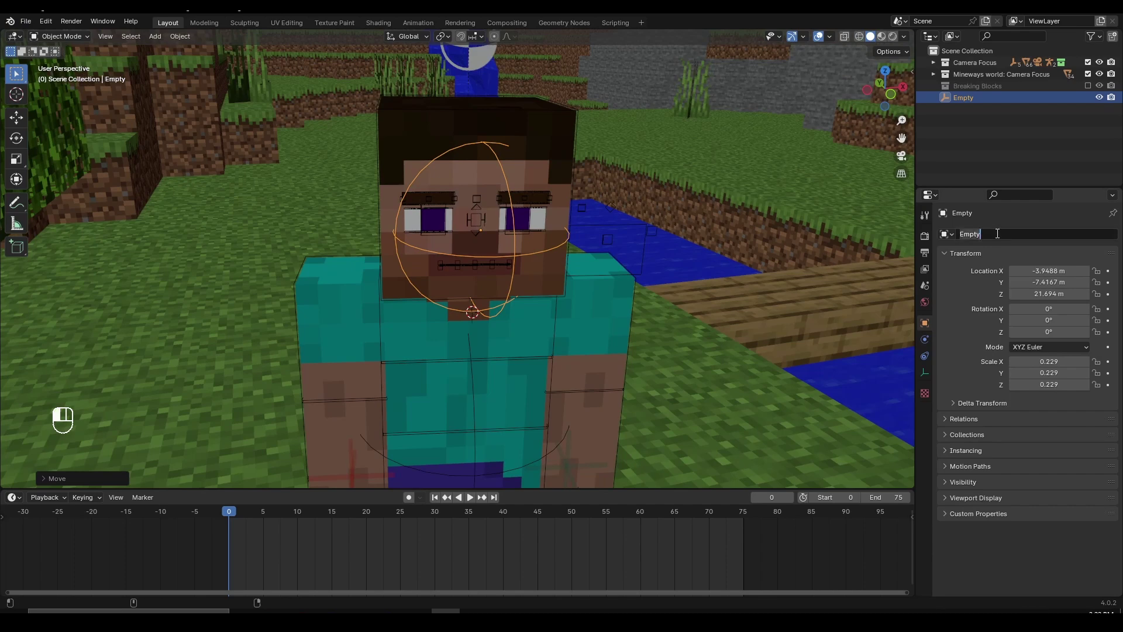
type("Focus")
key("Return")
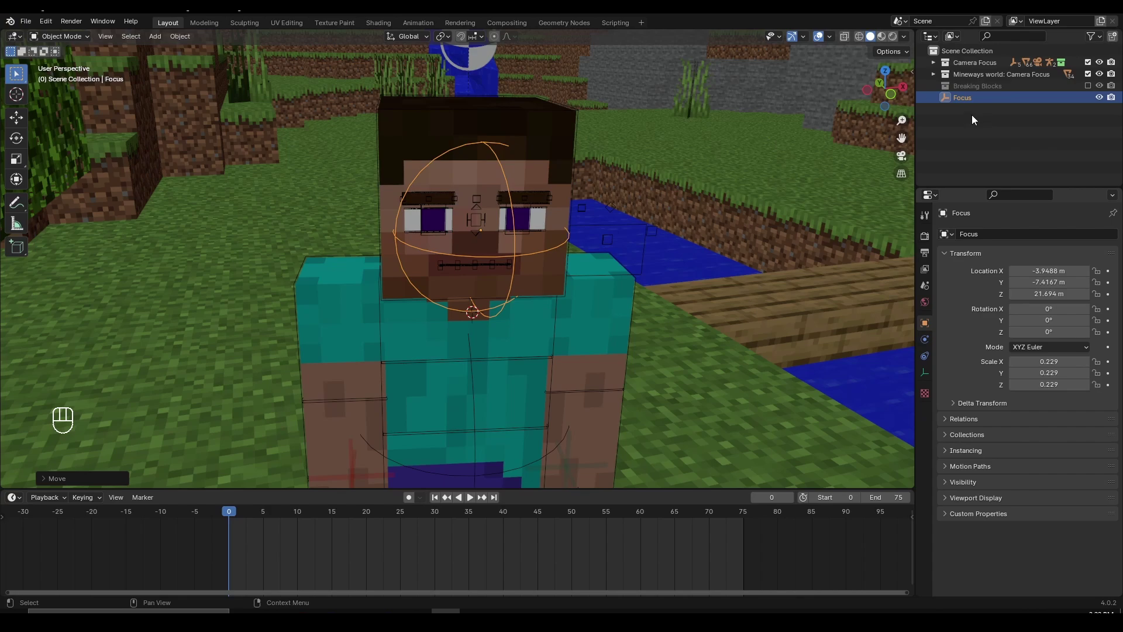
Move the Focus empty into the Camera Focus collection and return to the camera view
left_click_drag(959, 101, 981, 61)
scroll(584, 248, "down", 1)
scroll(538, 252, "down", 2)
scroll(573, 259, "up", 3)
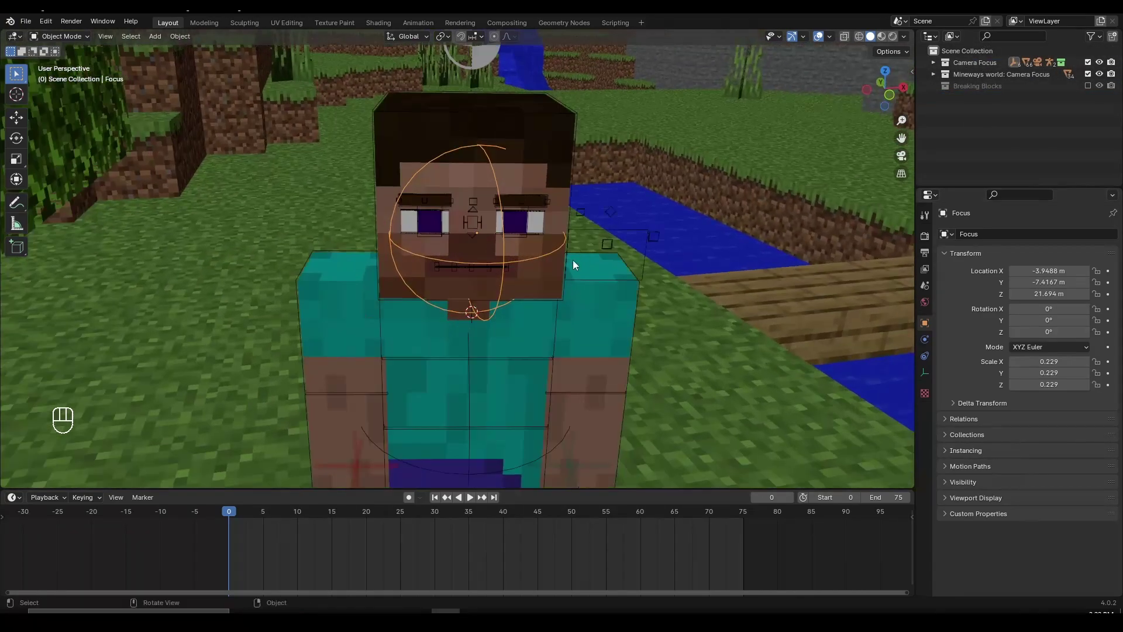
key("g")
key("KP_0")
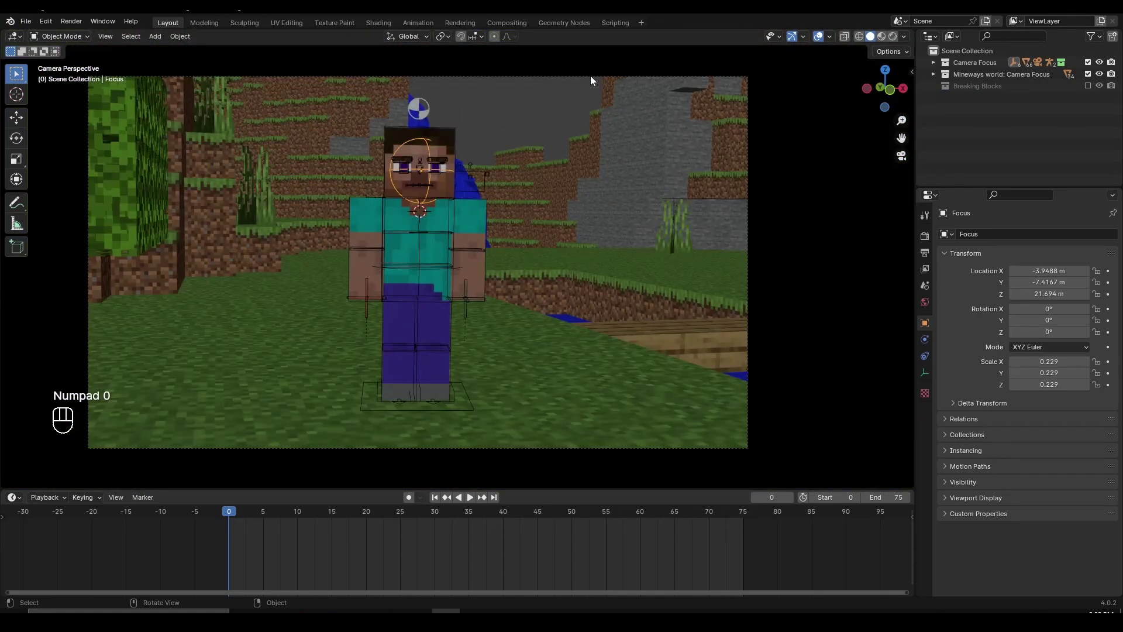
Select the camera and sample the Focus empty around the character's face as its depth of field Focus Object
left_click(590, 74)
left_click(925, 373)
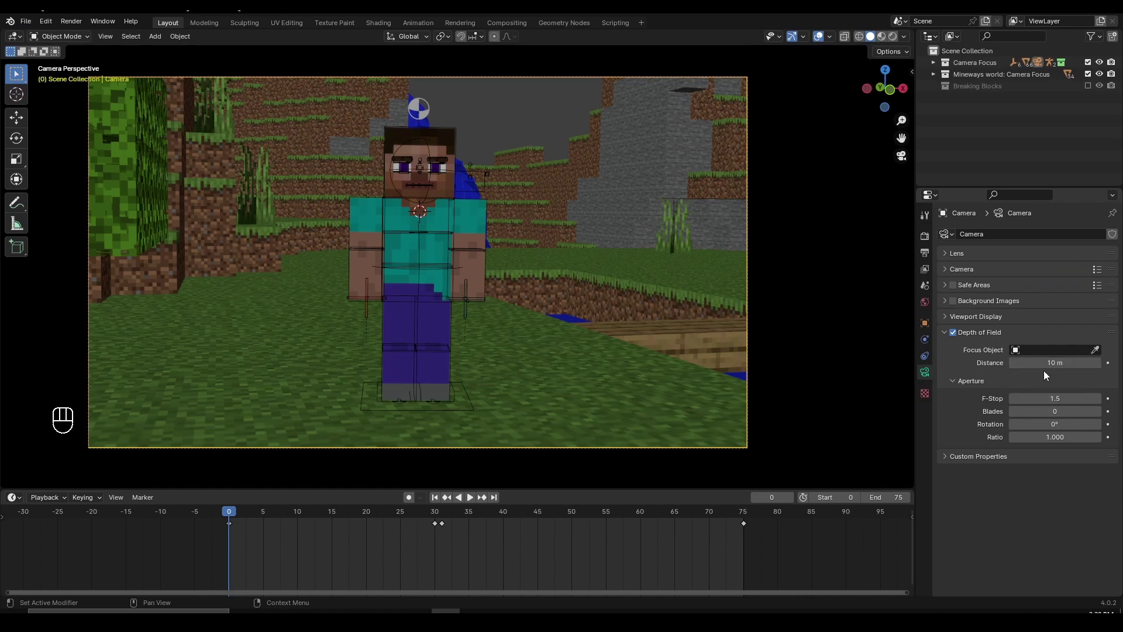
left_click(1095, 351)
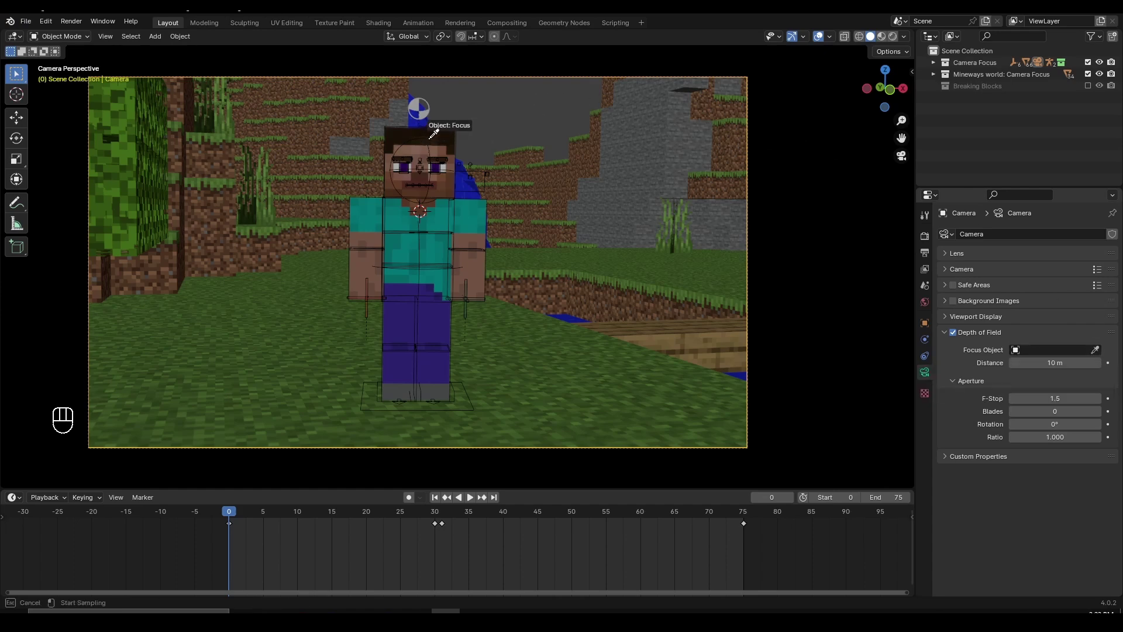
left_click(430, 138)
scroll(436, 152, "up", 3)
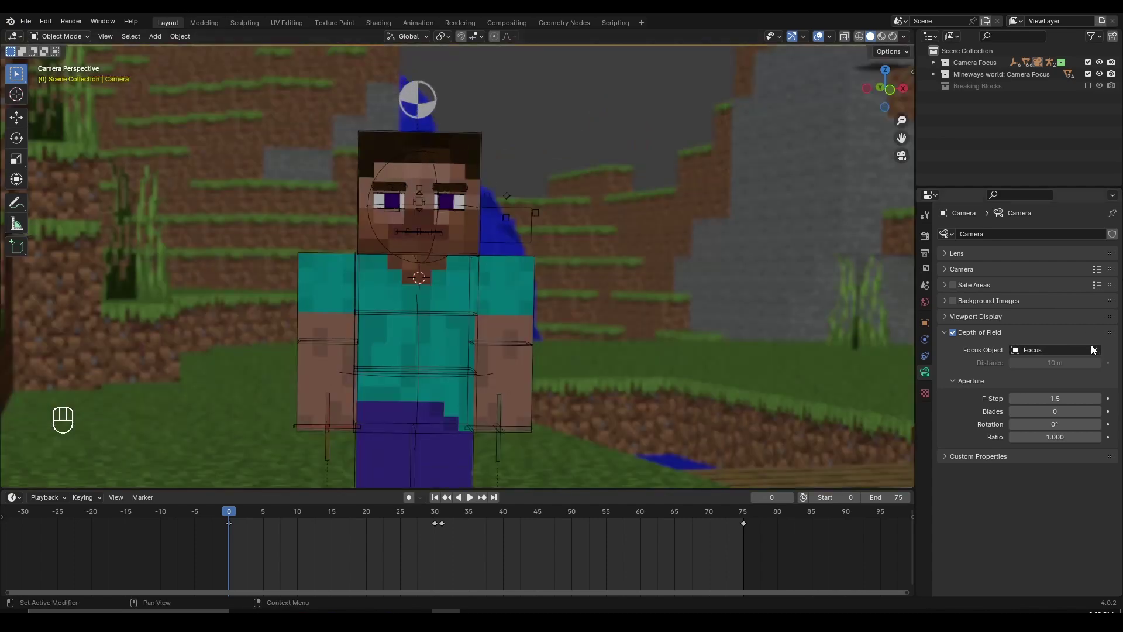
Search the camera's Focus Object list for "focus" and choose the Focus empty
left_click(1061, 350)
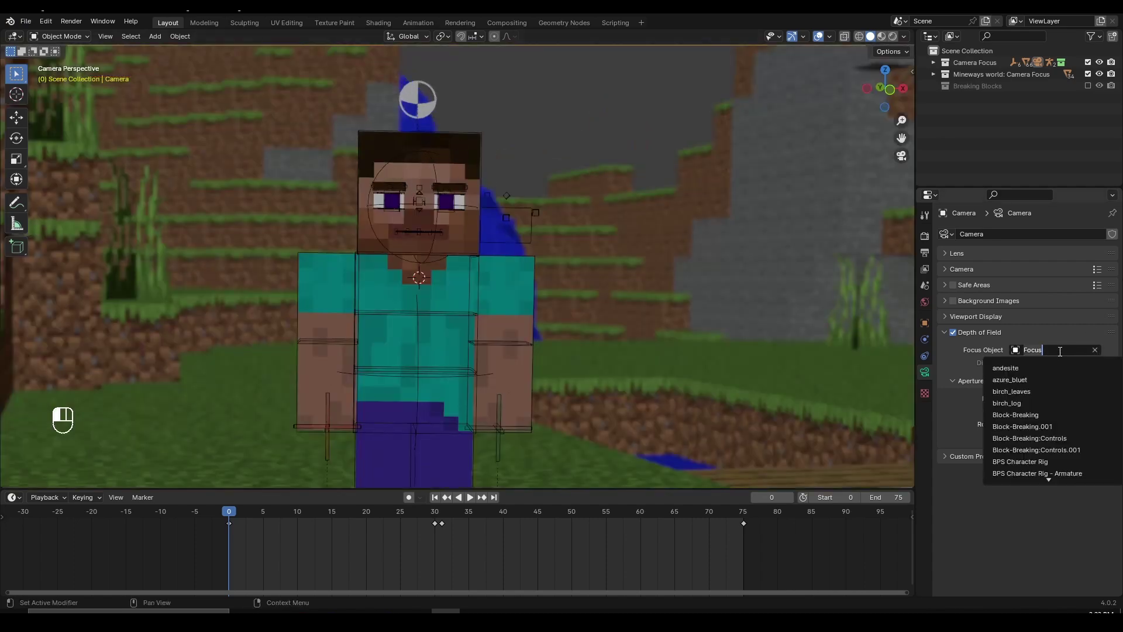
type("focus")
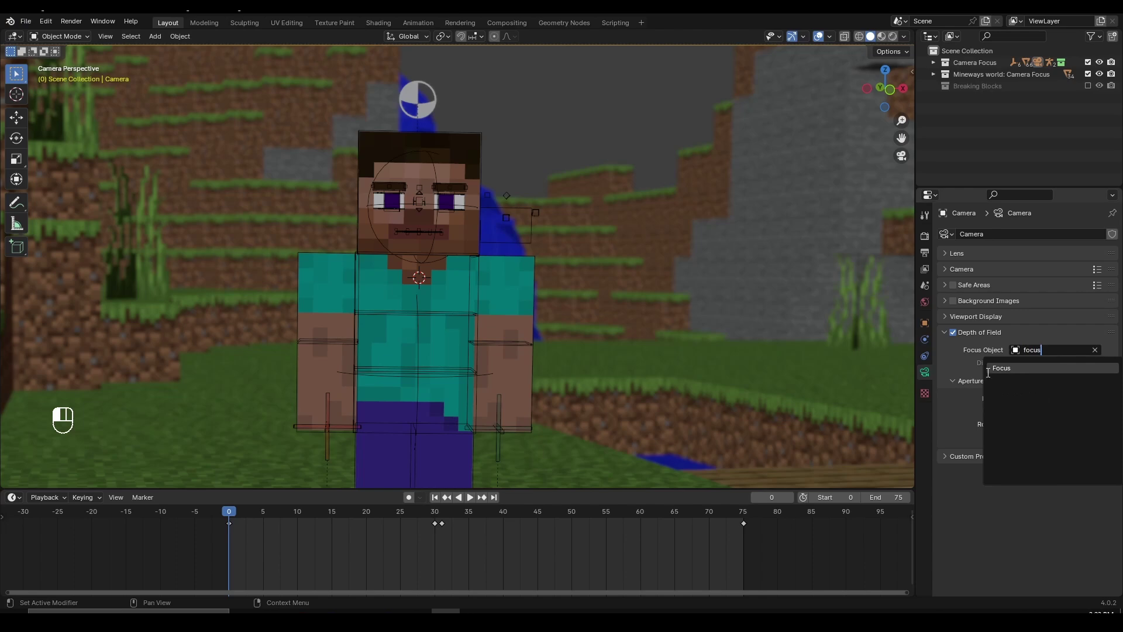
left_click(1012, 370)
scroll(465, 248, "down", 3)
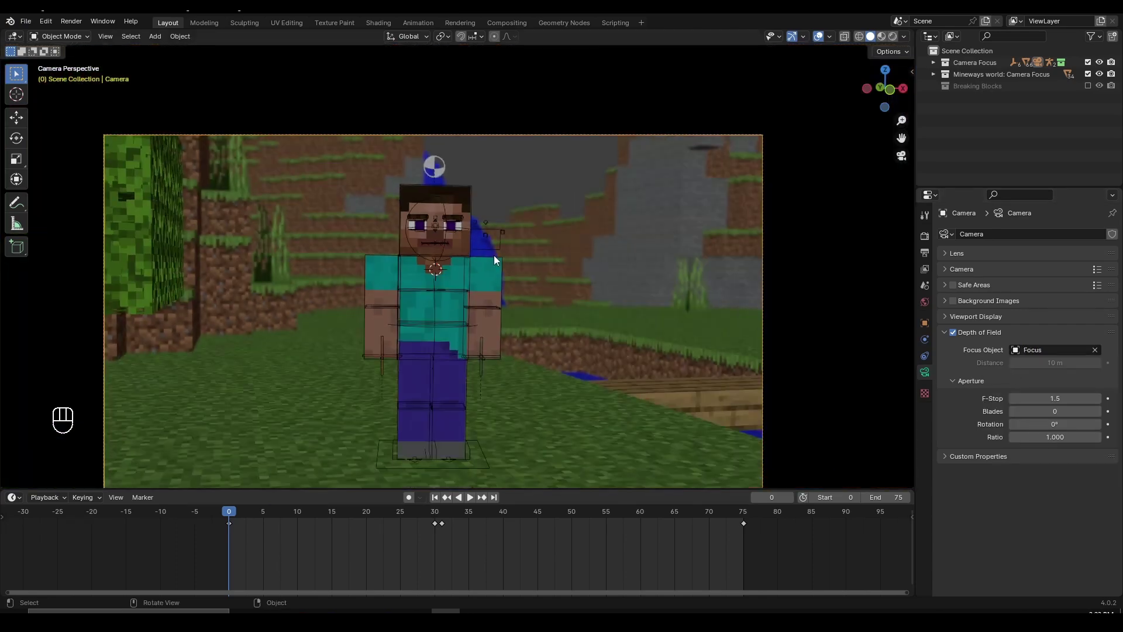
scroll(494, 255, "down", 2)
scroll(509, 244, "up", 2)
Select the Focus empty and try moving it away from the character's face
left_click(446, 186)
key("g")
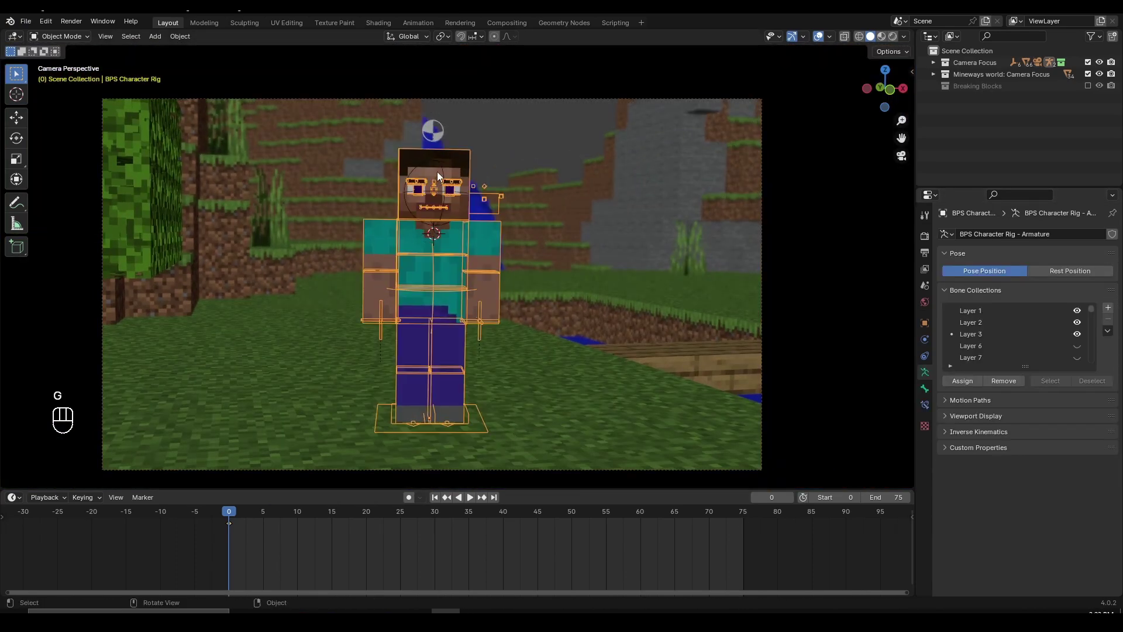
left_click(437, 169)
scroll(436, 158, "up", 3)
left_click(428, 93)
scroll(468, 193, "down", 2)
key("g")
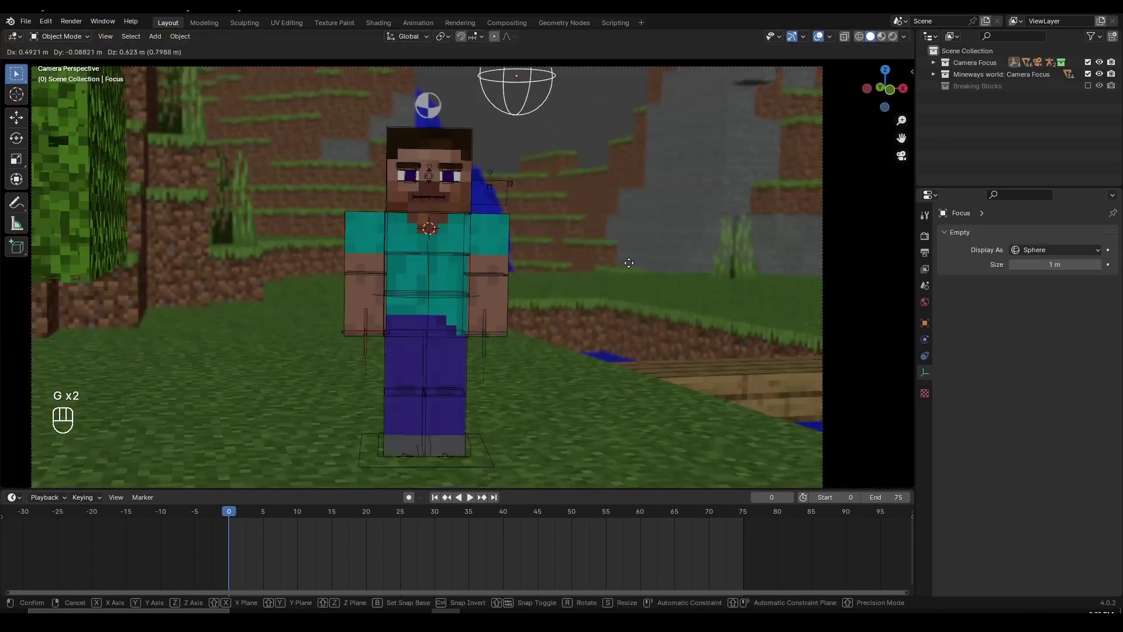
right_click(629, 263)
scroll(500, 212, "up", 1)
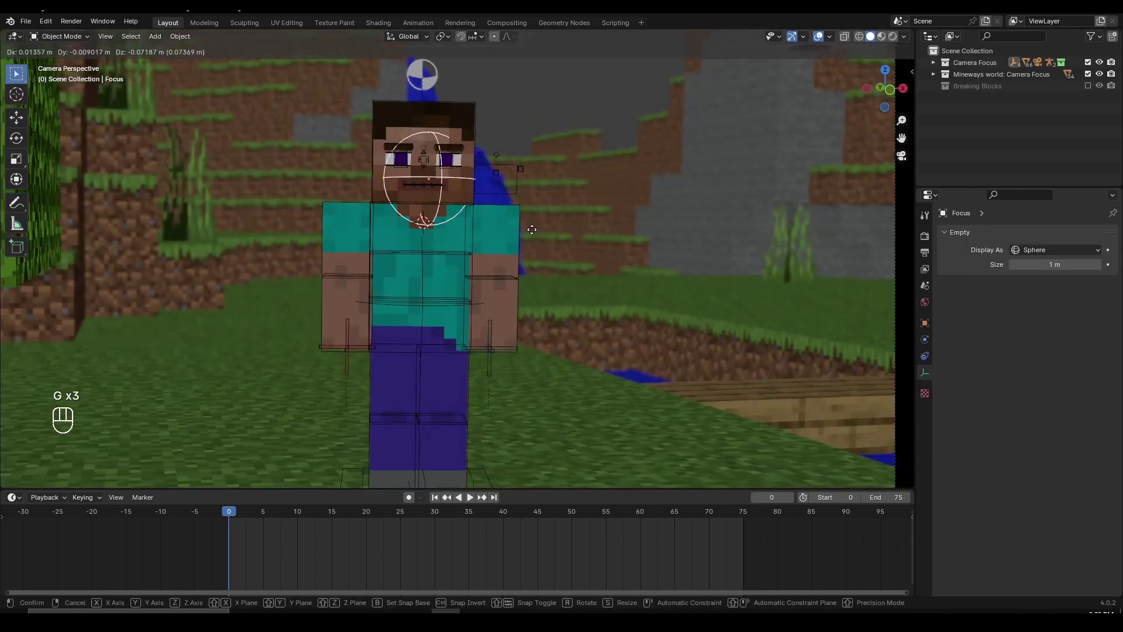
key("g")
right_click(580, 205)
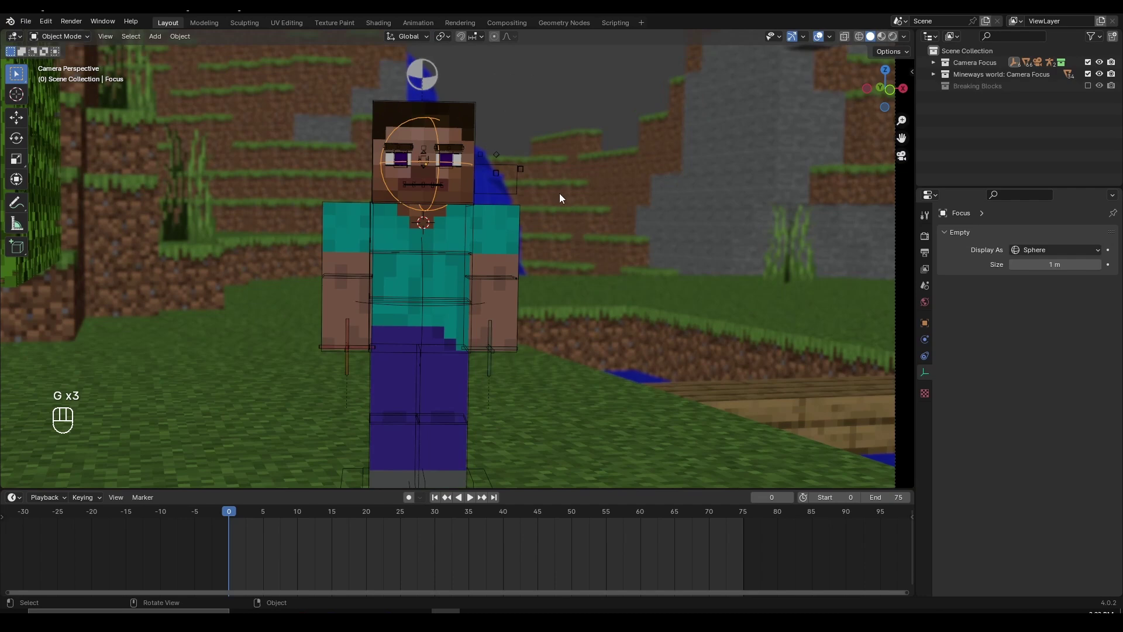
Place the 3D cursor on the background hillside, try snapping the Focus empty to it, and undo the snap
key("shift")
right_click(573, 188, "shift")
key("shift+s")
left_click(578, 139)
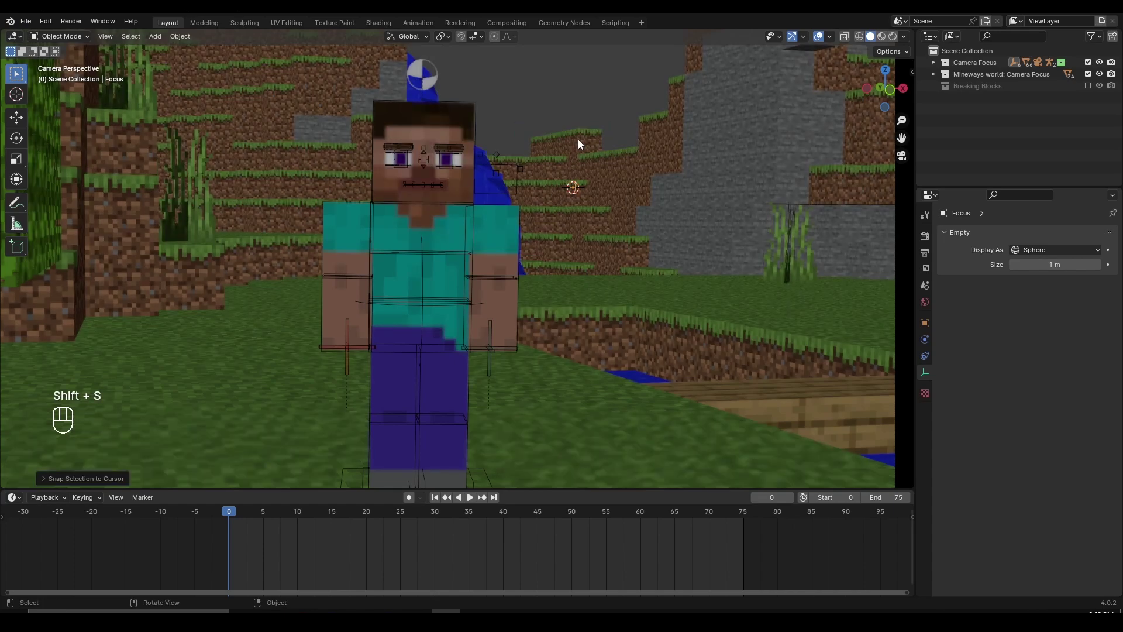
scroll(526, 121, "down", 3)
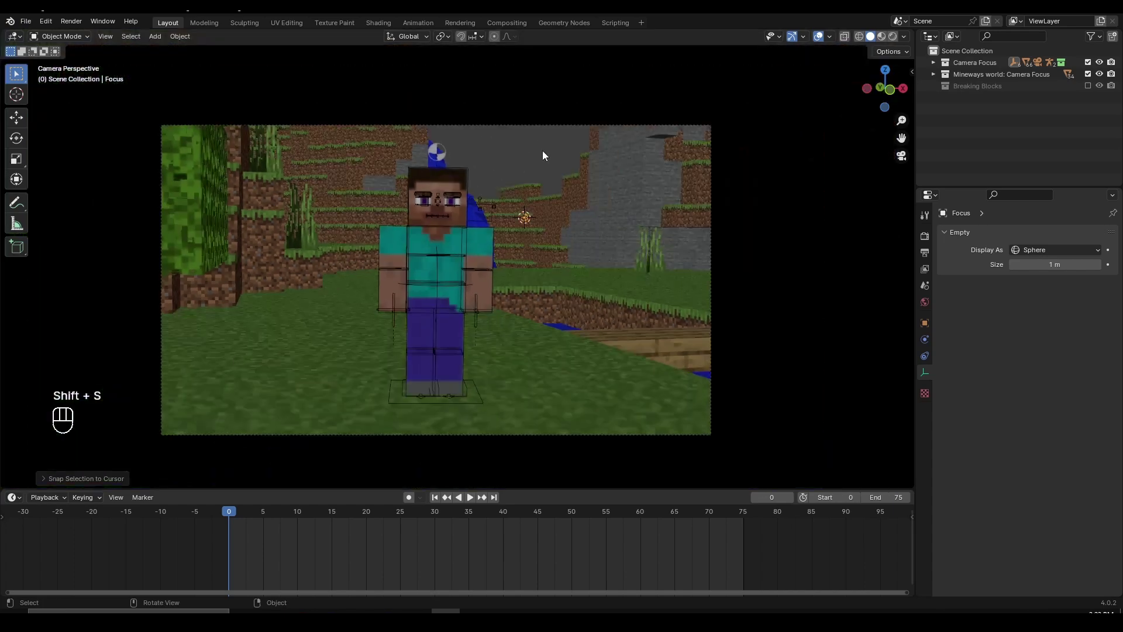
scroll(591, 194, "up", 3)
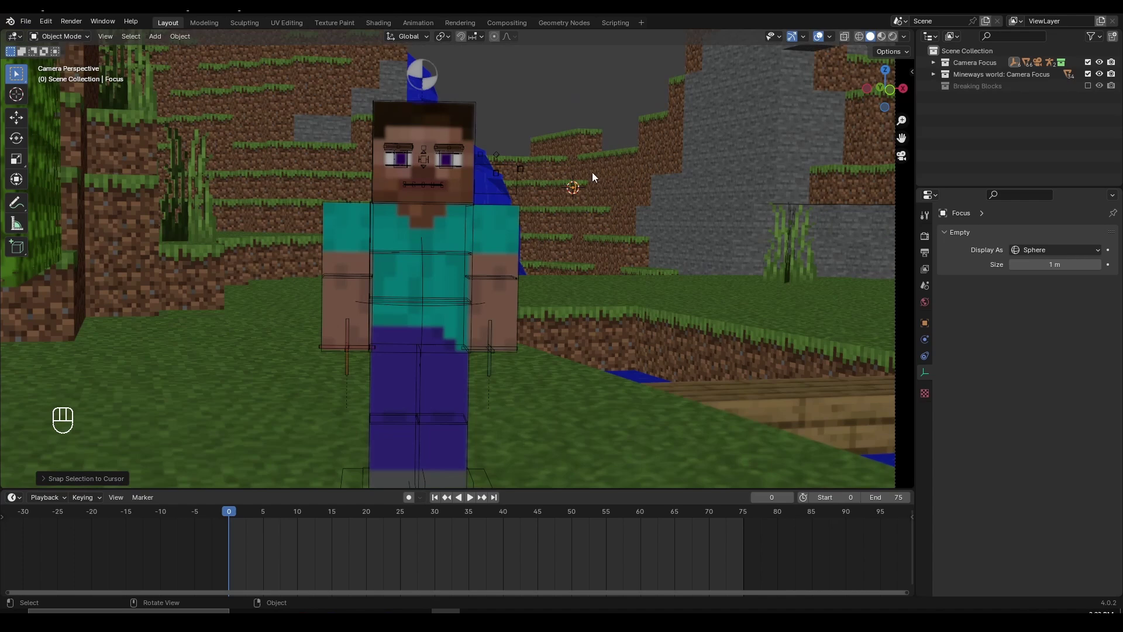
key("ctrl+z")
Try moving the Focus empty around the camera view again, cancelling each move
key("g")
right_click(517, 244)
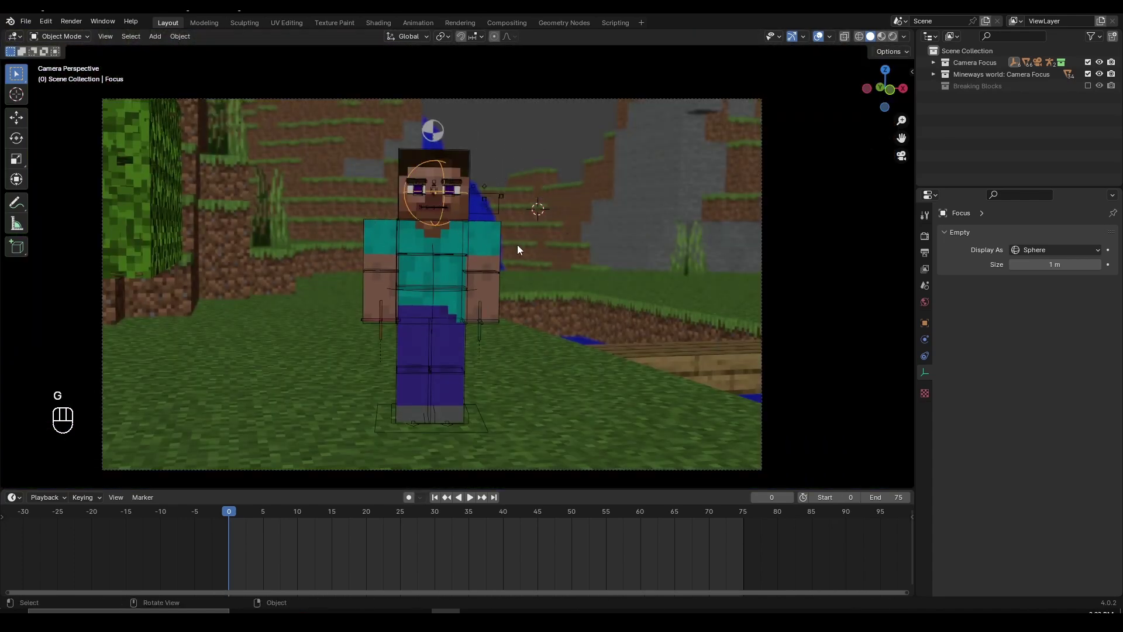
scroll(517, 246, "up", 1)
key("g")
right_click(505, 202)
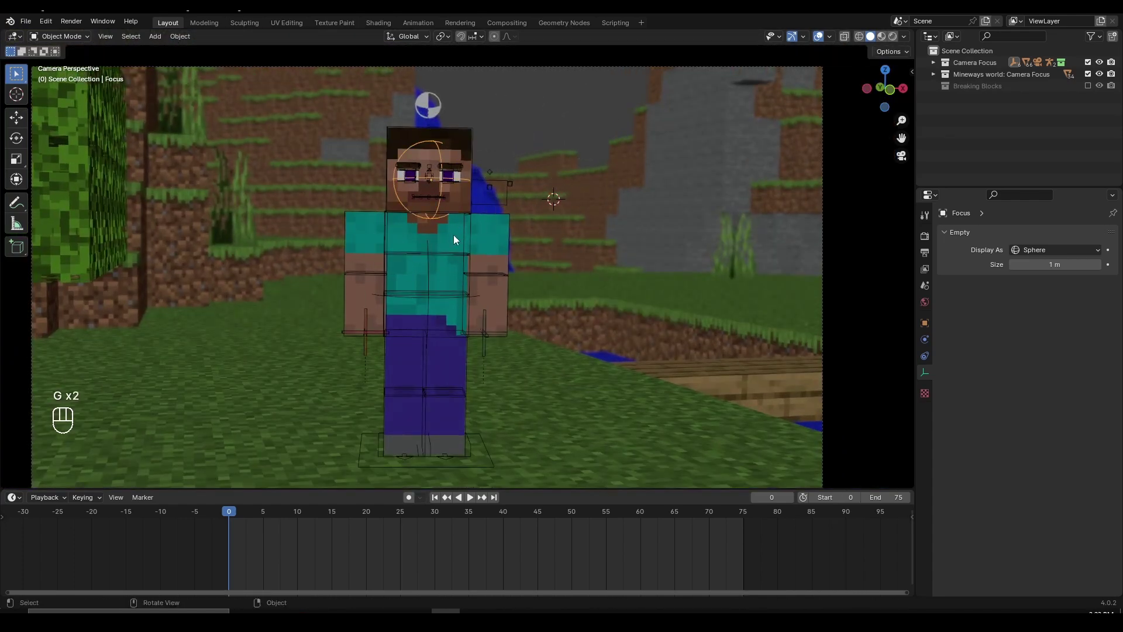
scroll(454, 240, "down", 1)
key("g")
key("g")
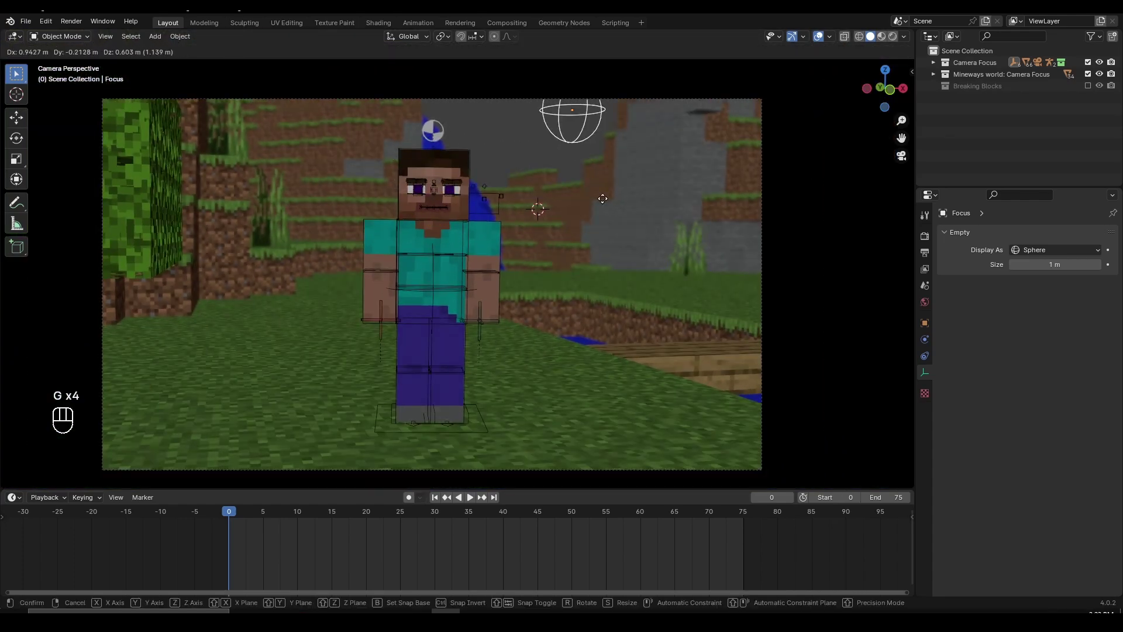
right_click(585, 210)
scroll(543, 232, "down", 1)
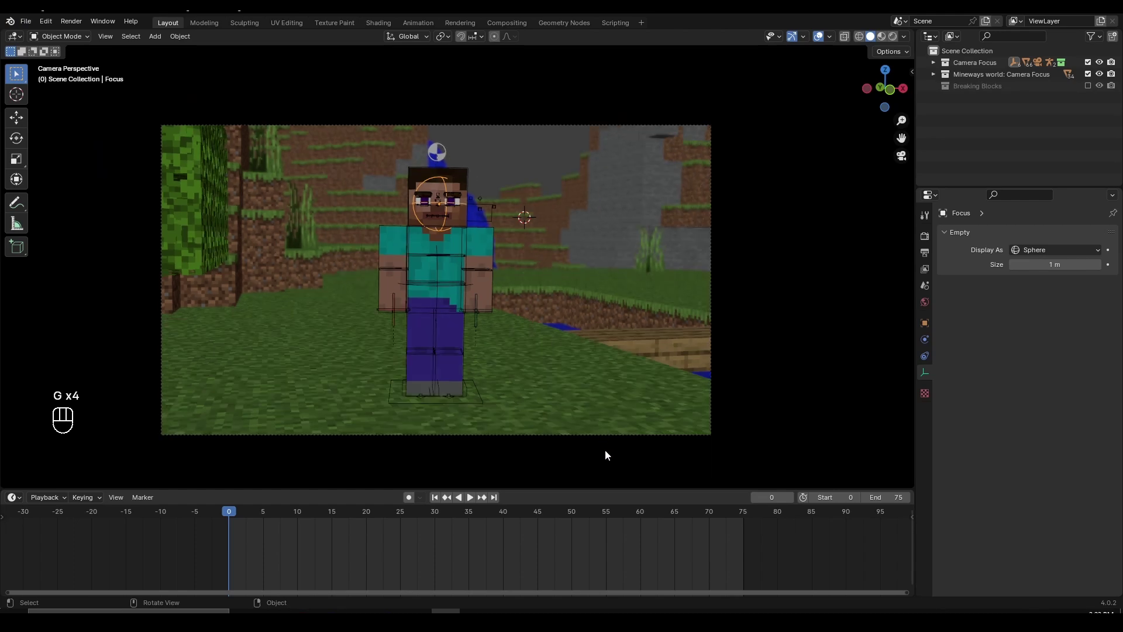
Select the camera and set its depth of field F-Stop to 0.8
left_click(620, 437)
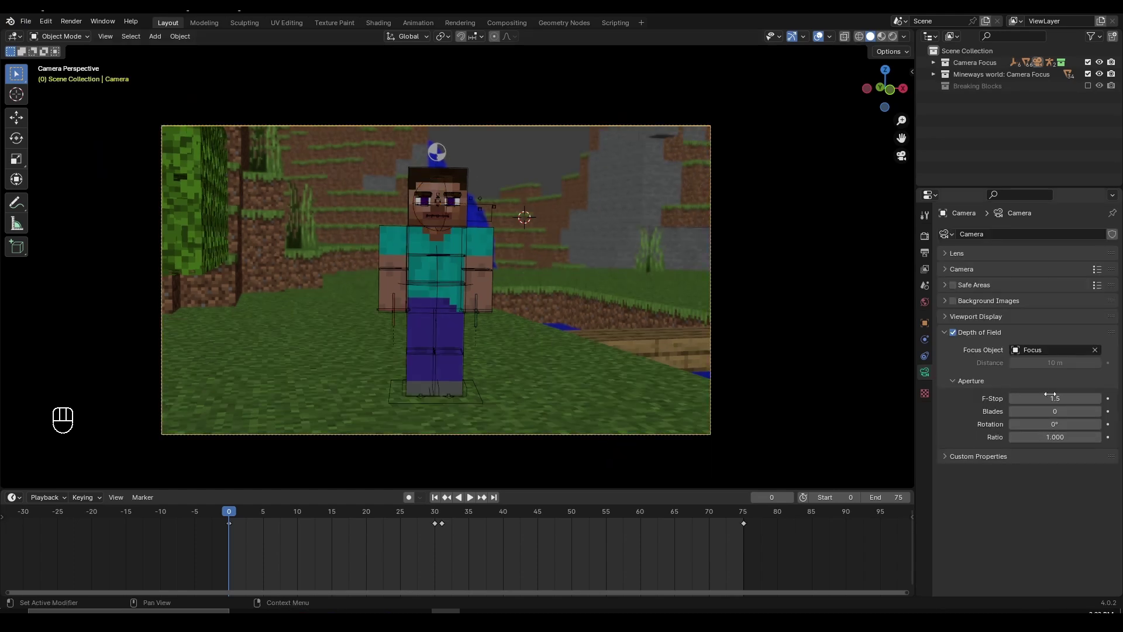
left_click(1012, 402)
left_click(1013, 401)
left_click(1013, 401)
left_click(1012, 401)
left_click(1012, 402)
left_click(1013, 401)
left_click(1013, 399)
scroll(650, 314, "up", 2)
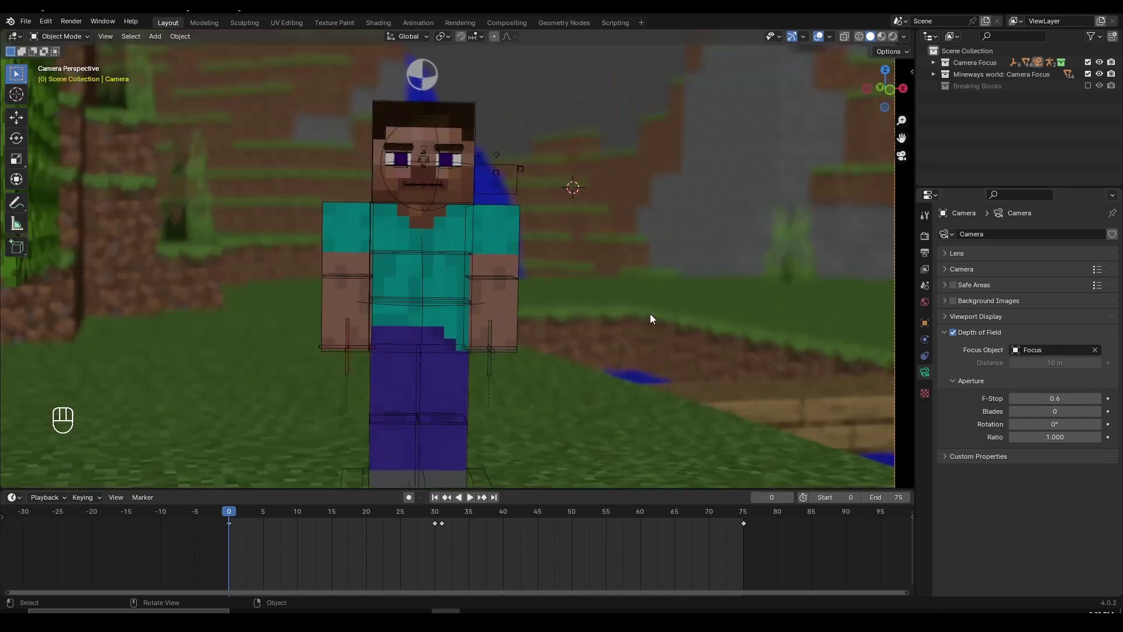
scroll(493, 204, "down", 1)
left_click(1099, 398)
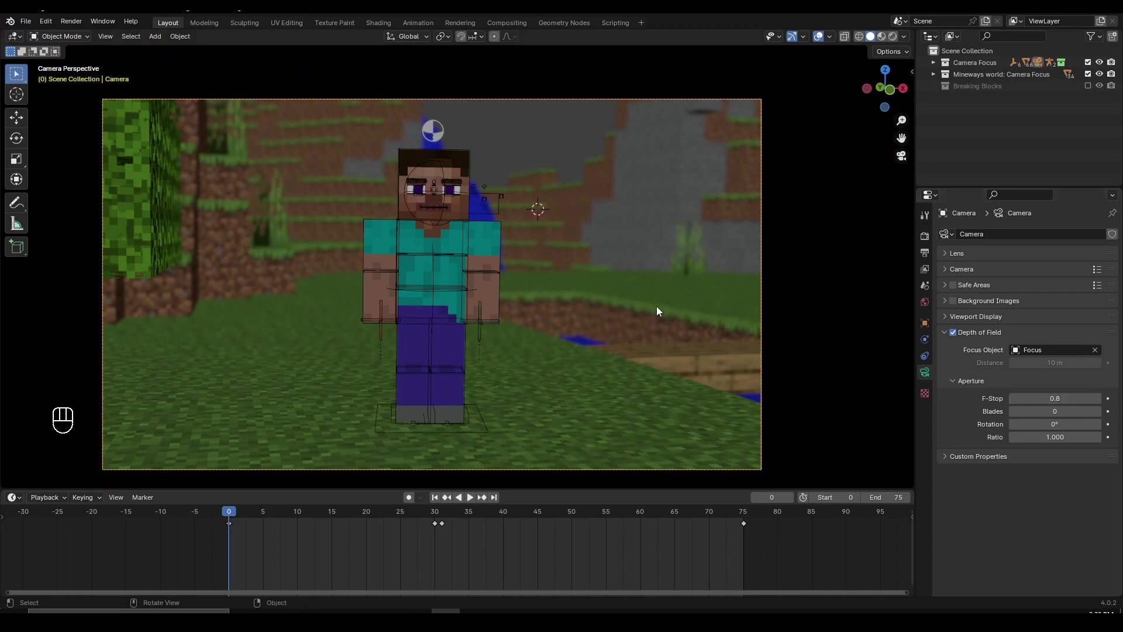
Hide the viewport overlays and turn the camera's Depth of Field off and back on to compare the blur
left_click(954, 334)
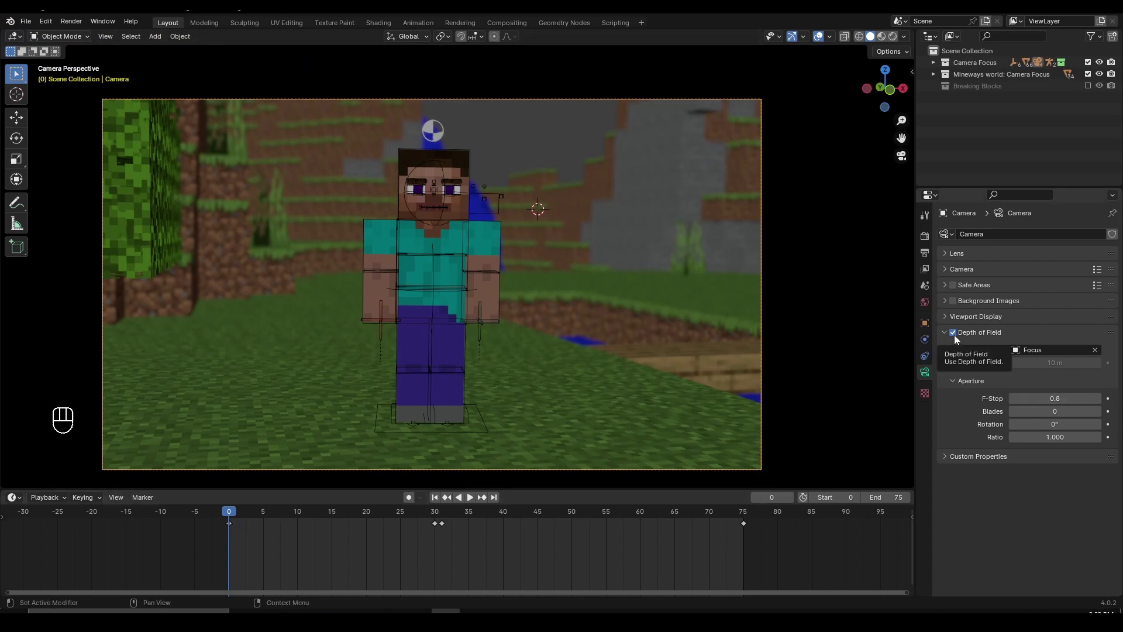
left_click(818, 36)
scroll(507, 187, "down", 1)
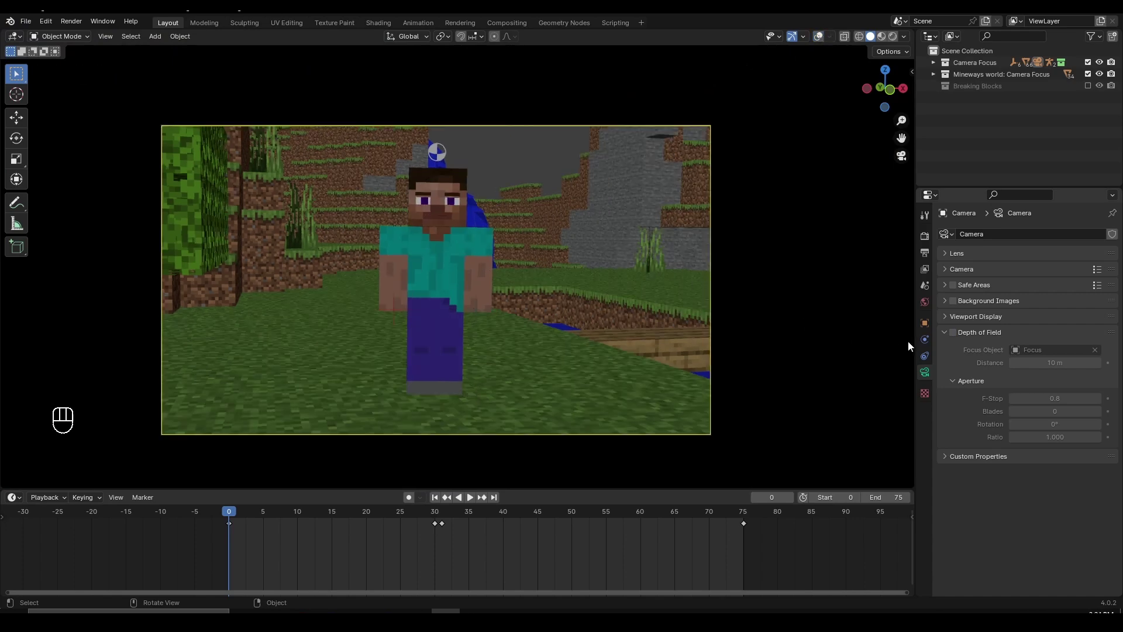
left_click(955, 332)
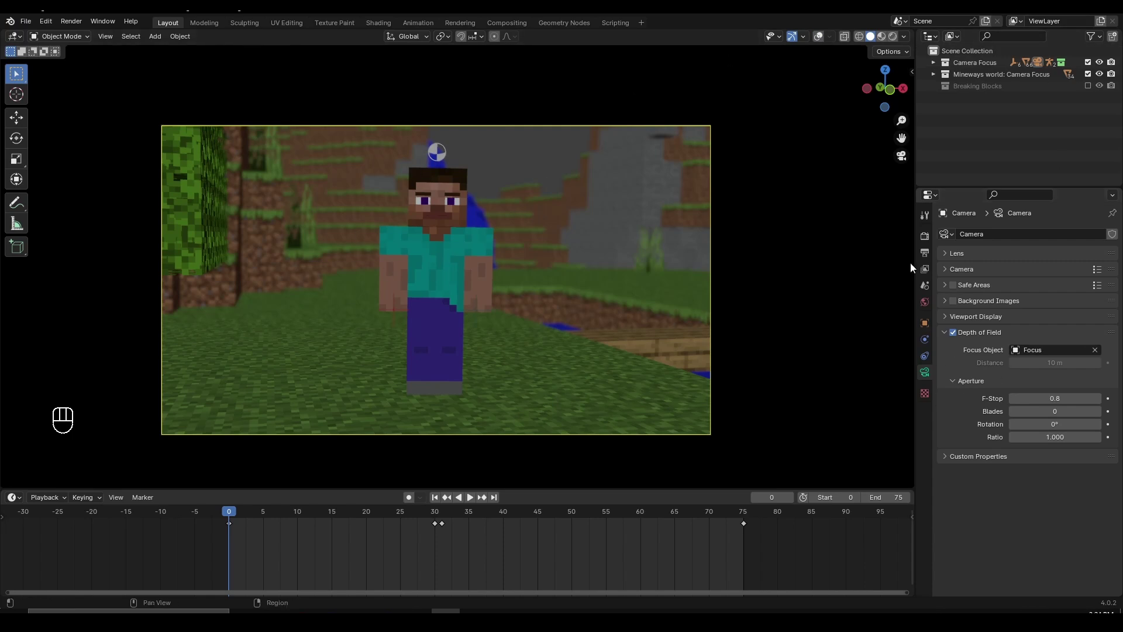
Switch the viewport to rendered shading and set the world background strength to 29.7
left_click(896, 37)
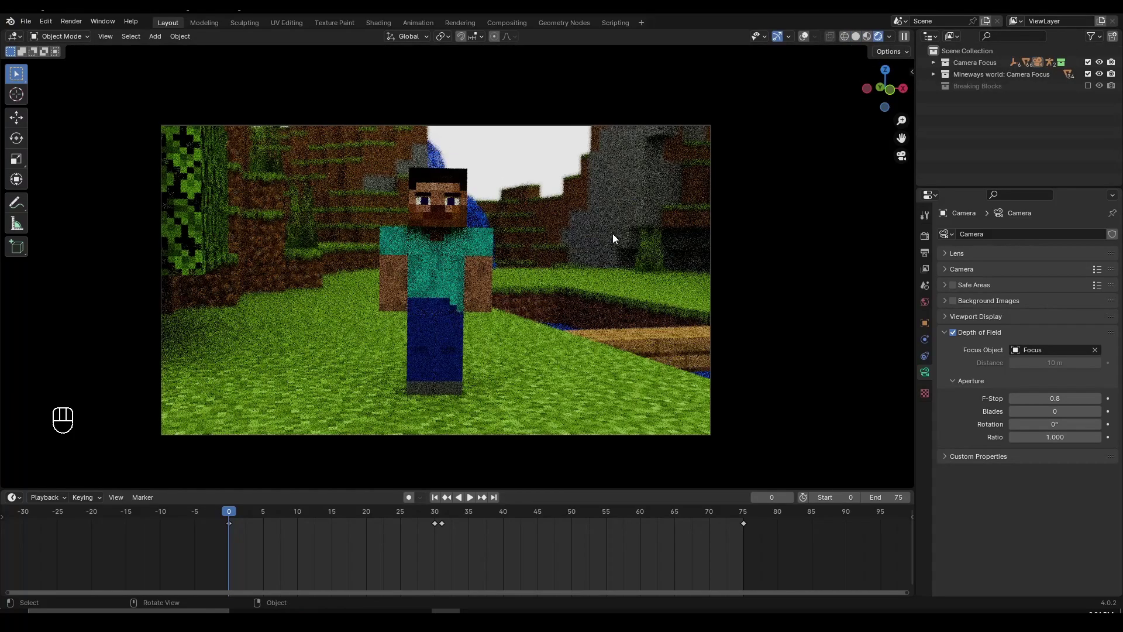
left_click(925, 302)
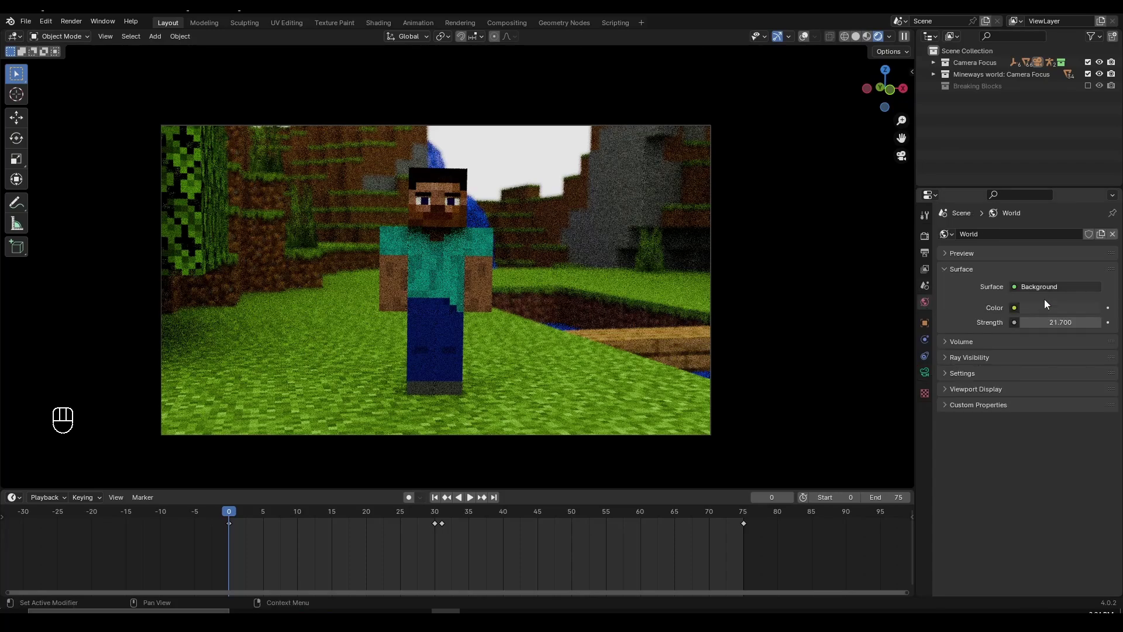
left_click_drag(1056, 322, 1083, 323)
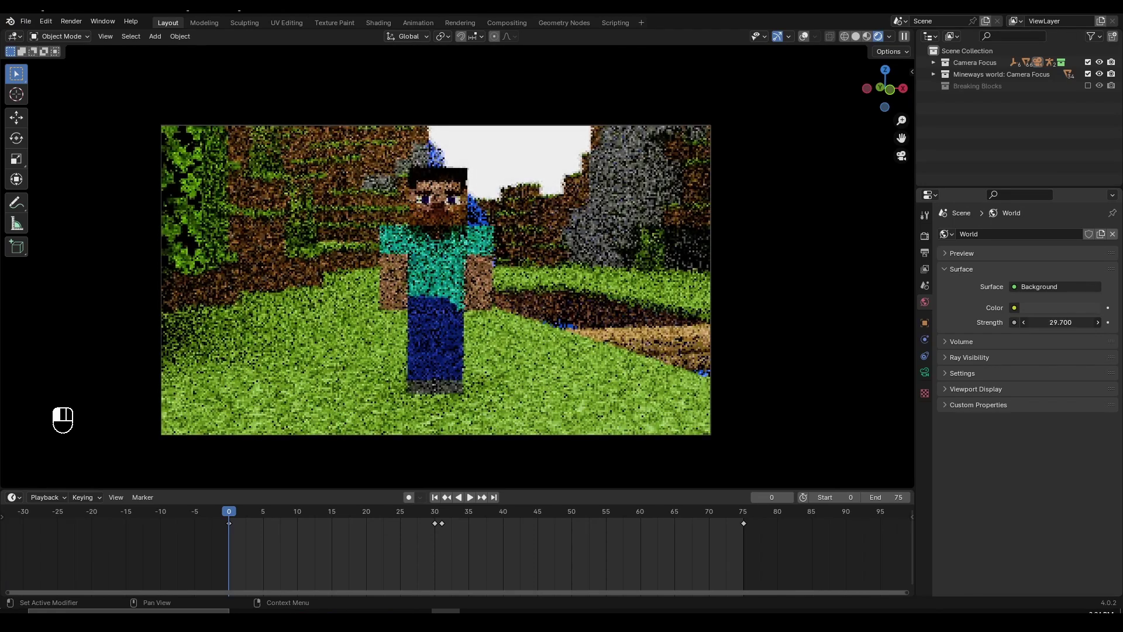
scroll(563, 204, "up", 1)
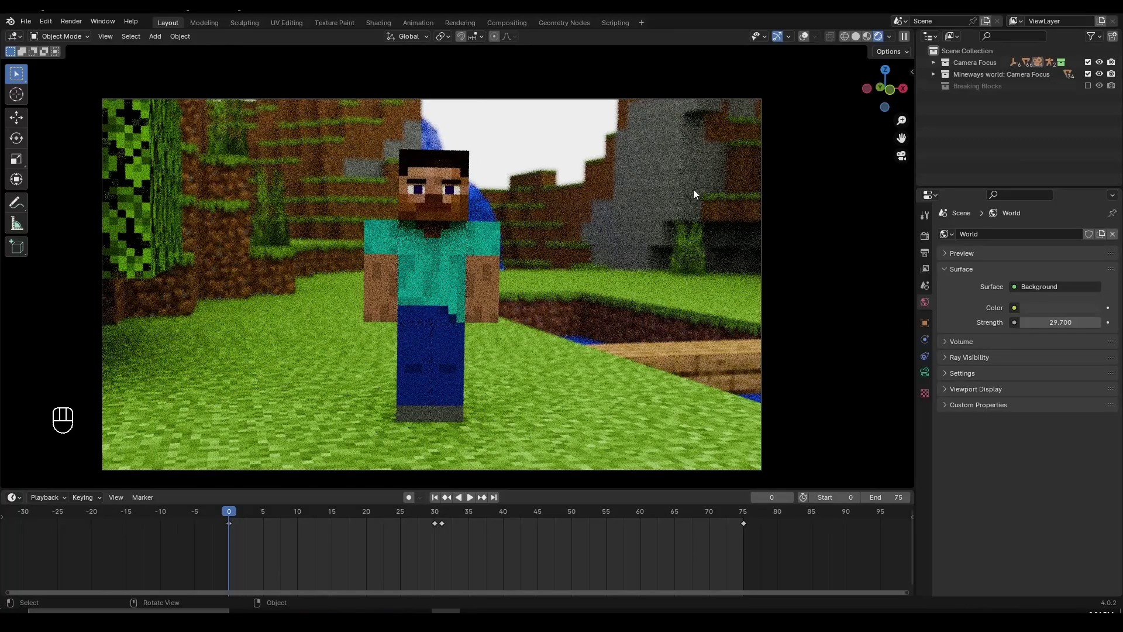
Set the camera's depth of field F-Stop to 1.0
left_click(925, 373)
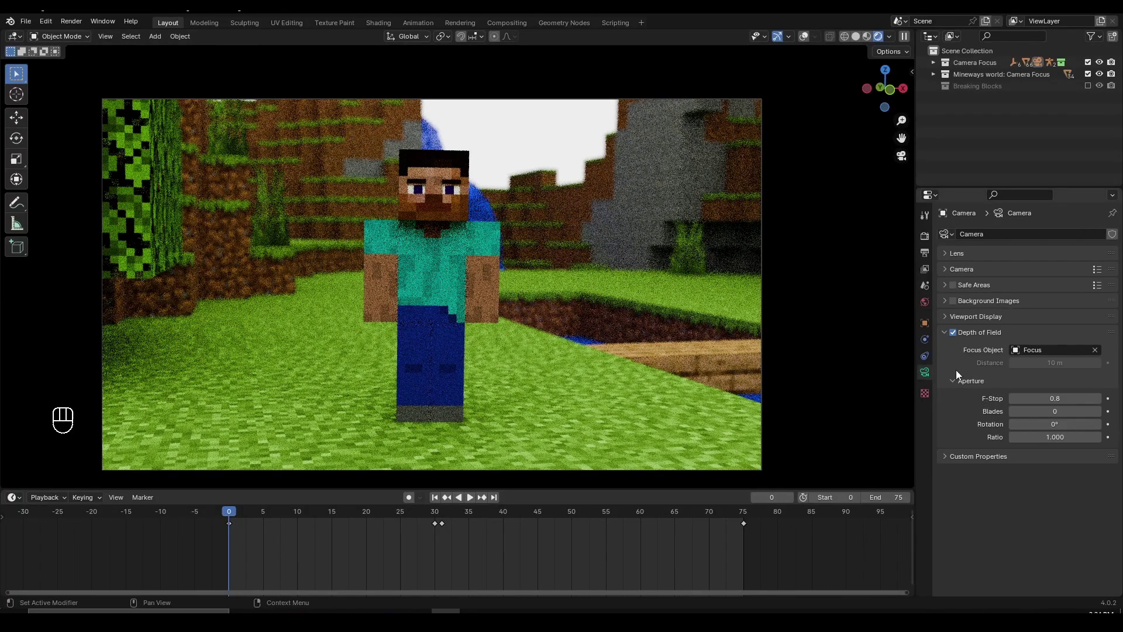
left_click(1097, 398)
left_click(1098, 398)
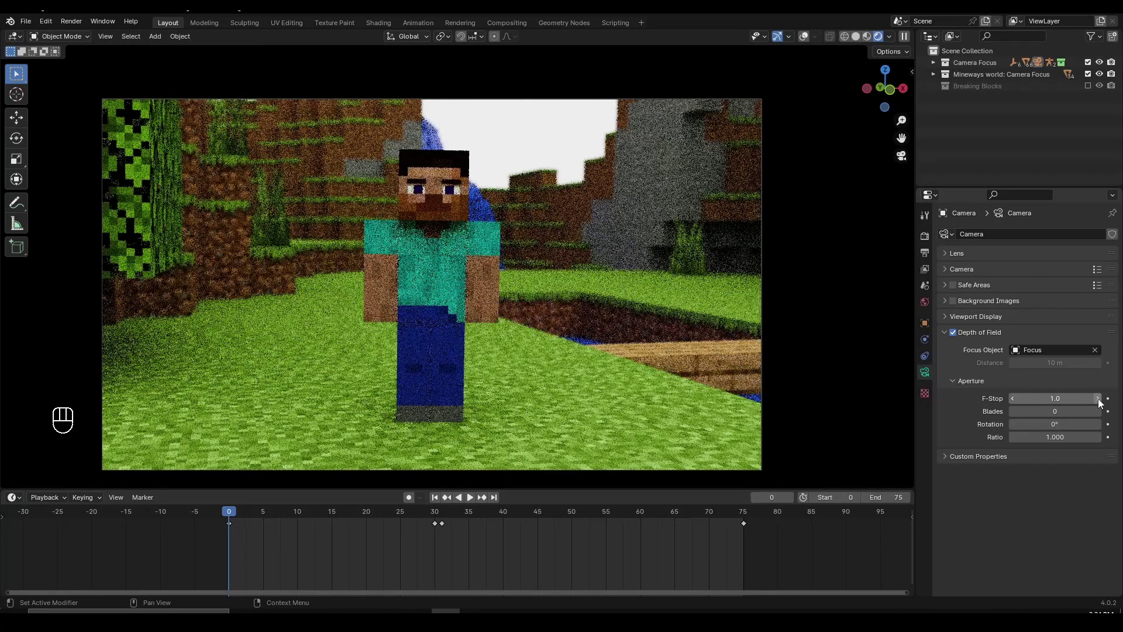
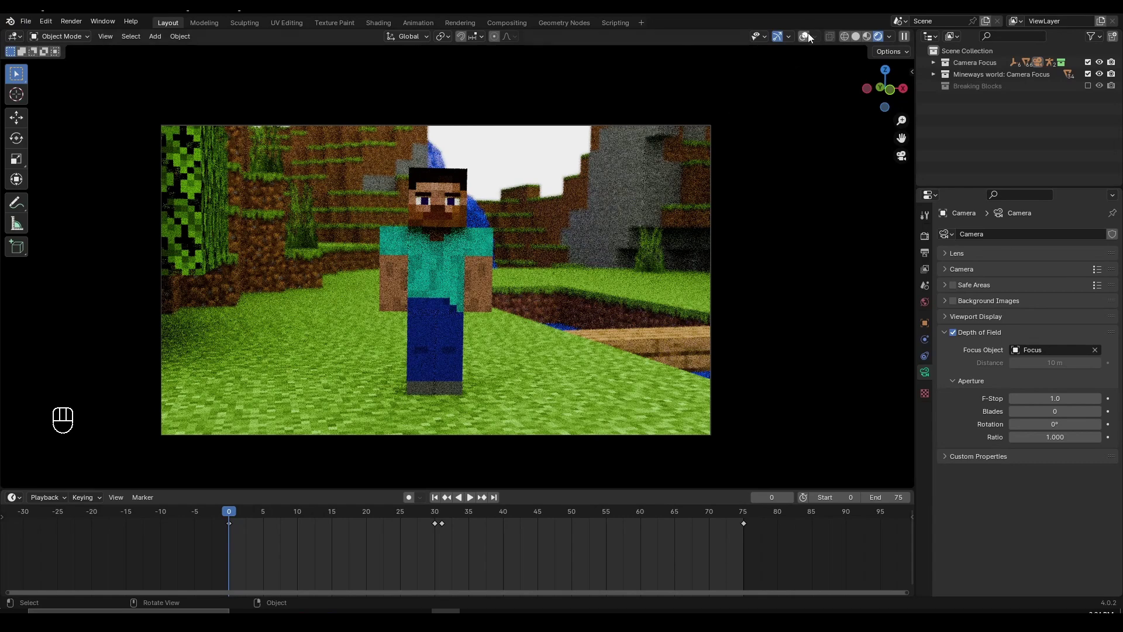
Show the viewport overlays and return the viewport to solid shading
left_click(808, 37)
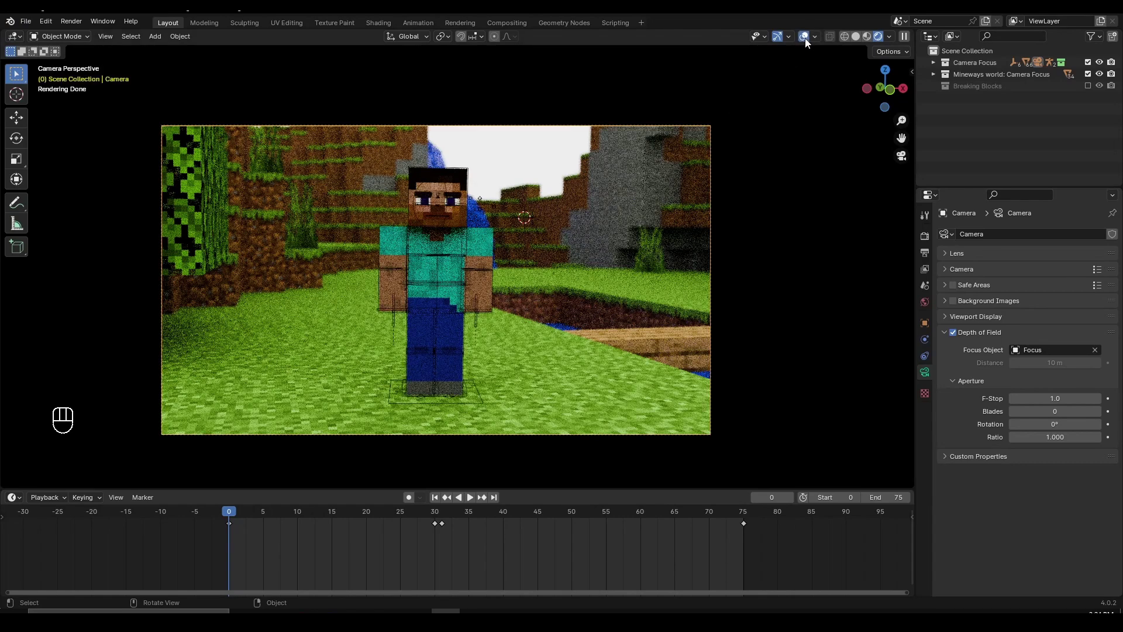
left_click(855, 37)
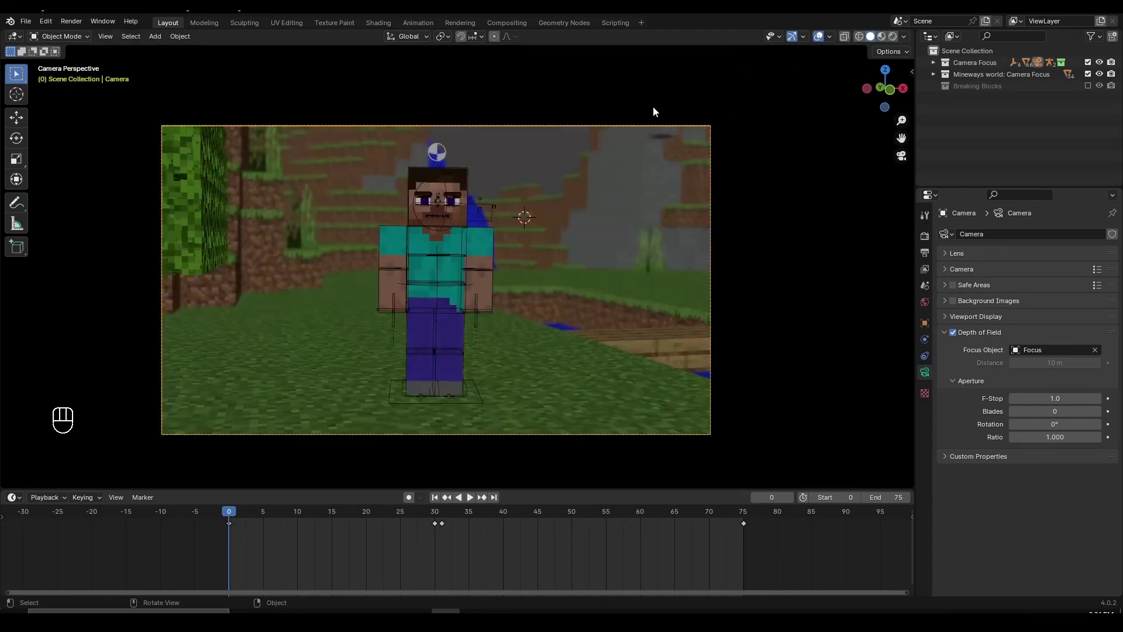
Select the Focus empty and move the timeline to frame 30
scroll(452, 180, "up", 2)
left_click(440, 152)
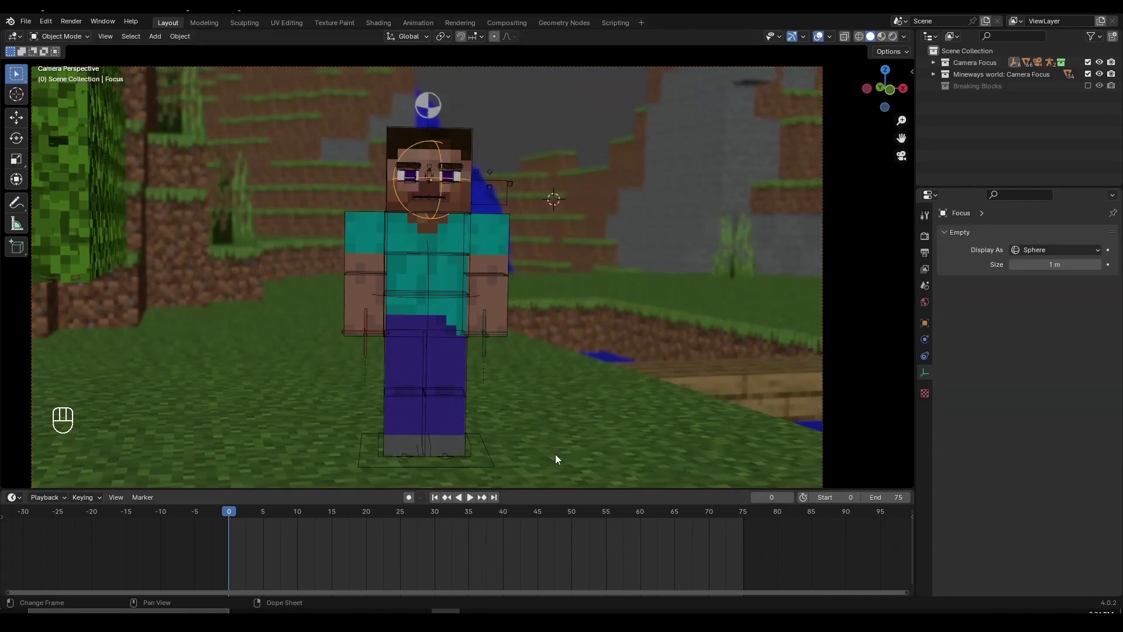
scroll(524, 427, "down", 2)
left_click_drag(350, 518, 438, 529)
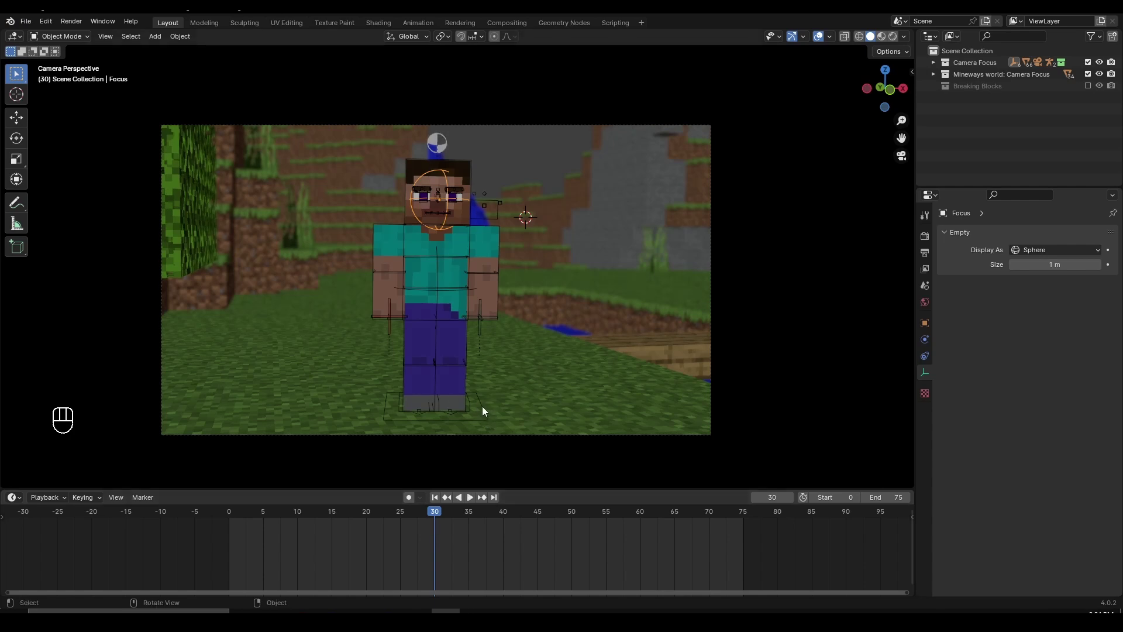
Put the character rig in Pose Mode with its Root bone selected
left_click(482, 410)
key("ctrl+Tab")
left_click(480, 410)
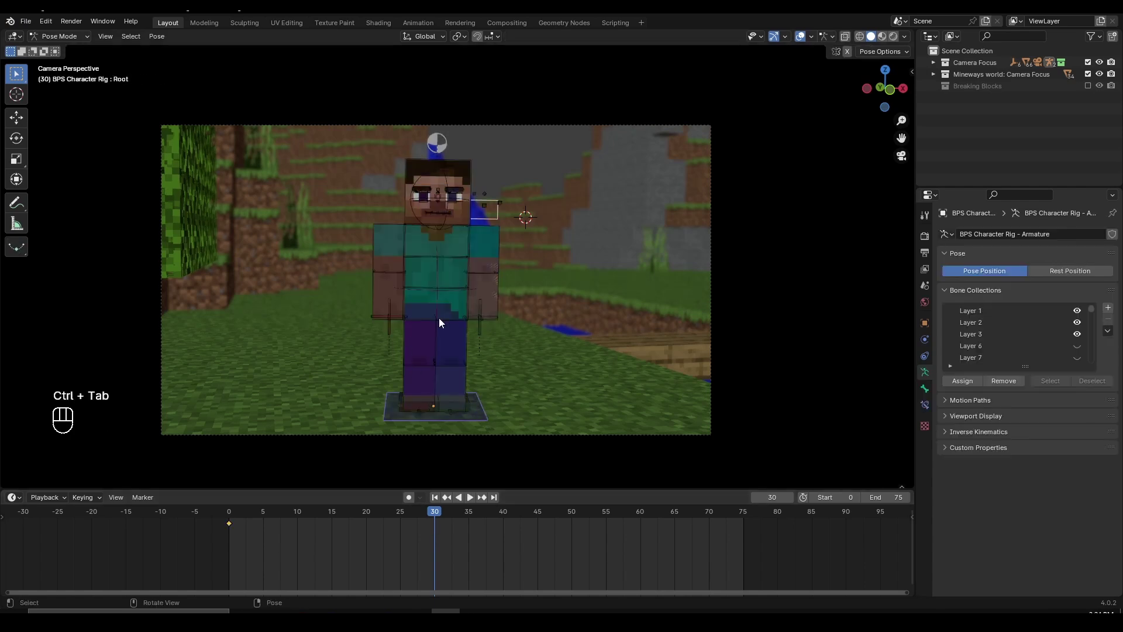
Insert a location and rotation keyframe for the rig's Root bone at frame 30
key("g")
right_click(459, 293)
key("g")
right_click(504, 309)
key("g")
right_click(588, 331)
key("i")
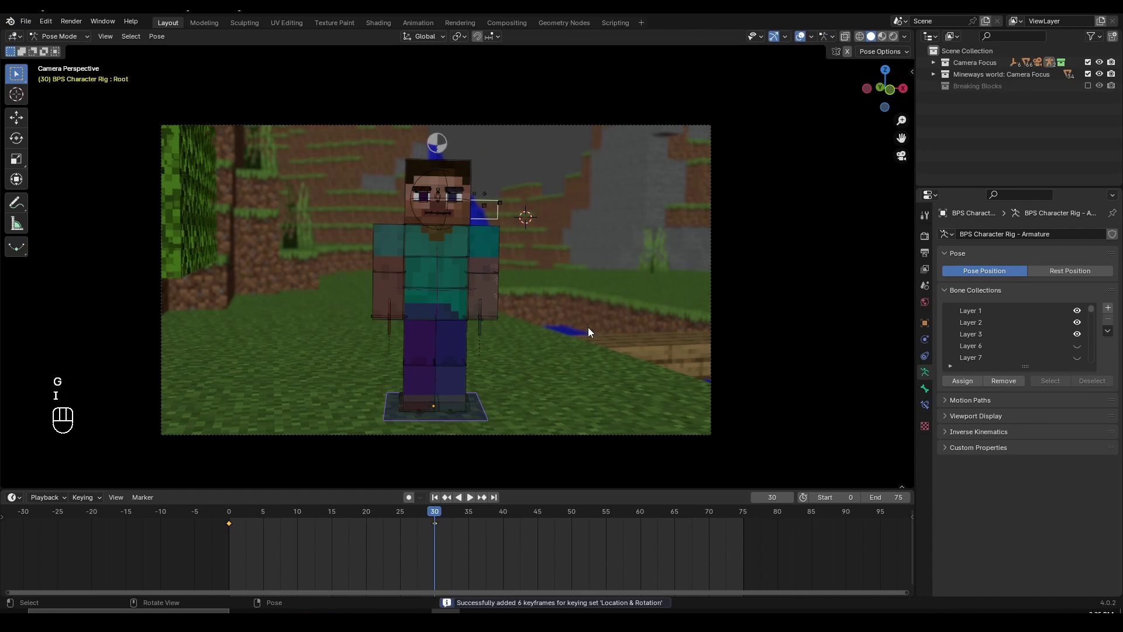
On frame 31, move the character's Root bone closer to the camera and keyframe its location and rotation
key("Right")
middle_click_drag(467, 357, 466, 301, "shift")
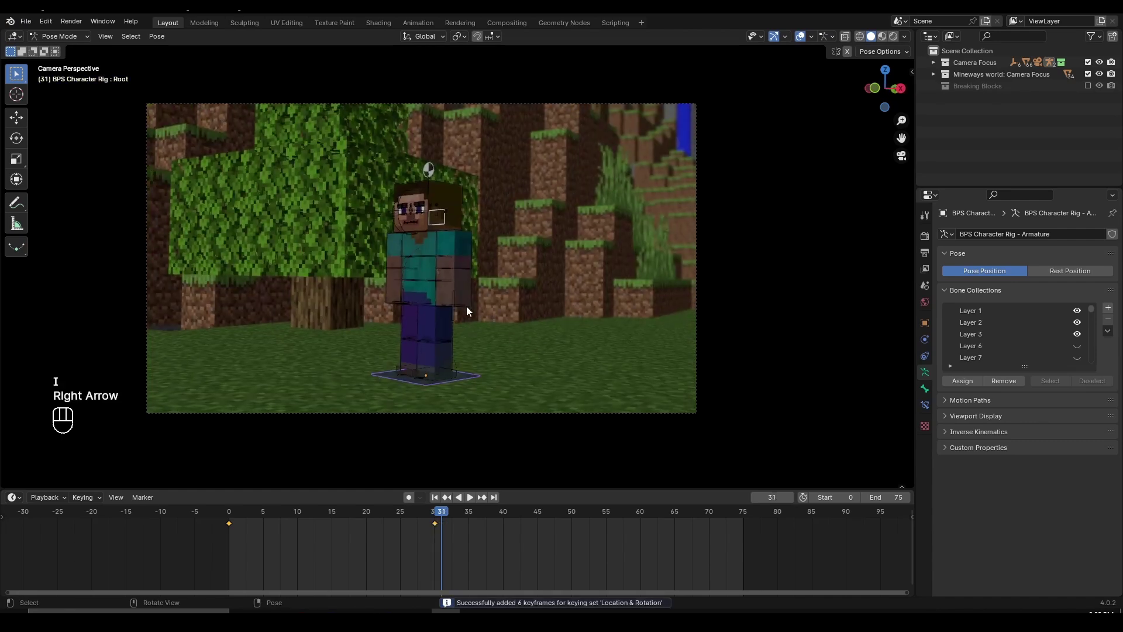
key("g")
middle_click_drag(524, 378, 456, 383)
left_click(374, 392)
key("g")
middle_click_drag(374, 392, 497, 381)
right_click(532, 358)
key("g")
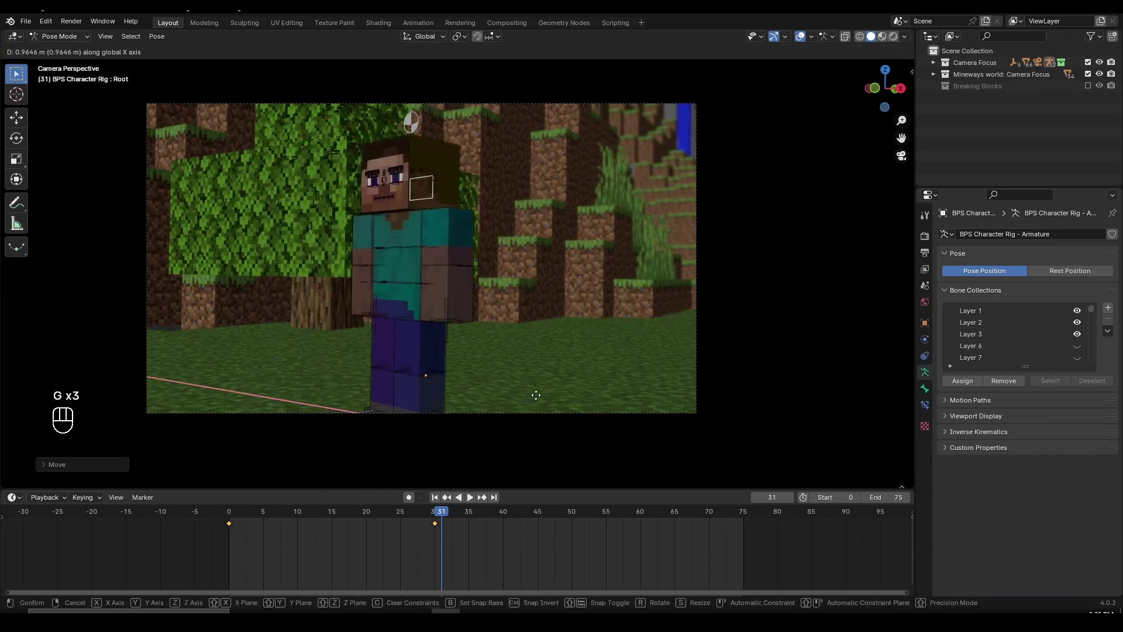
left_click(556, 405)
key("i")
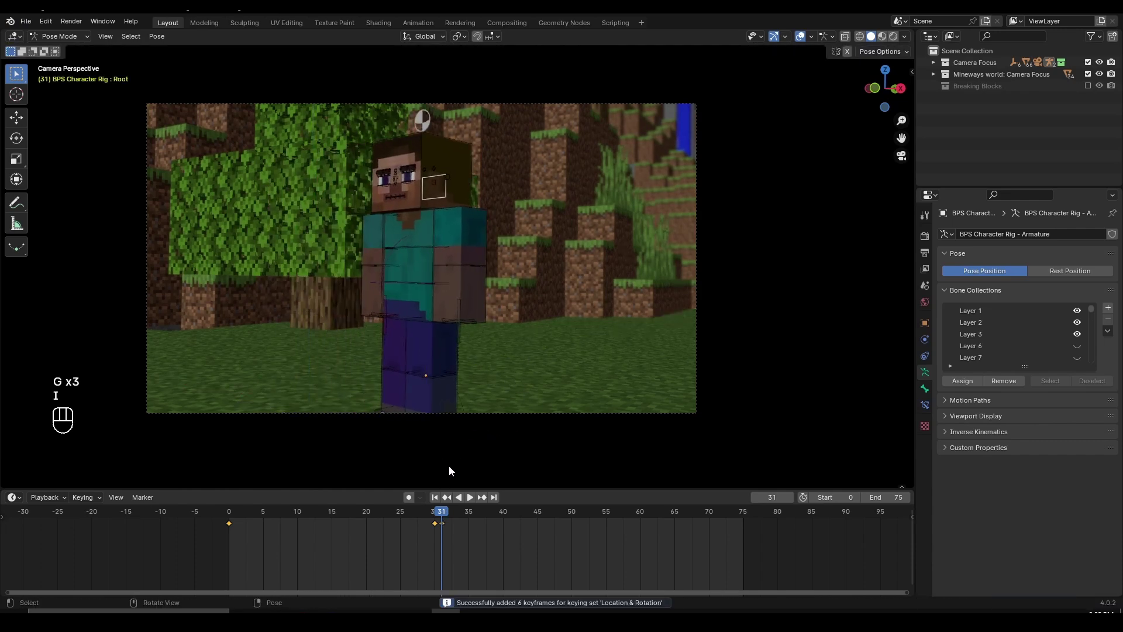
Turn on auto keying for the animation
left_click(409, 498)
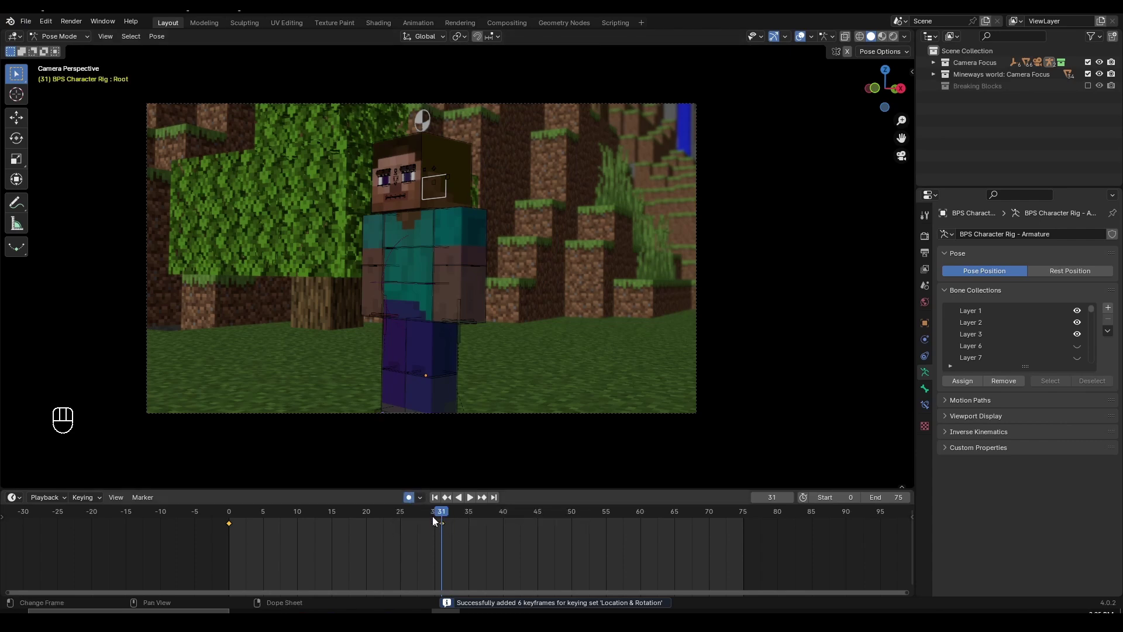
left_click_drag(433, 510, 441, 513)
key("g")
right_click(451, 301)
Switch to Object Mode, select the Focus empty and keyframe its location and rotation on frame 30
middle_click_drag(399, 287, 446, 307)
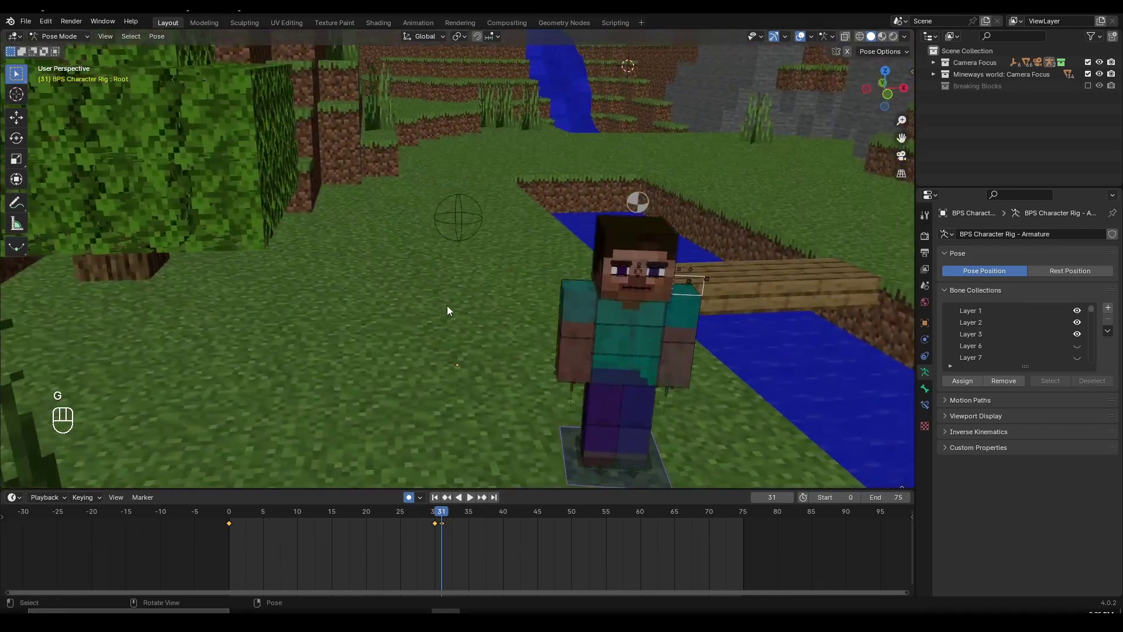
scroll(462, 220, "up", 3)
key("ctrl+Tab")
left_click(461, 216)
key("g")
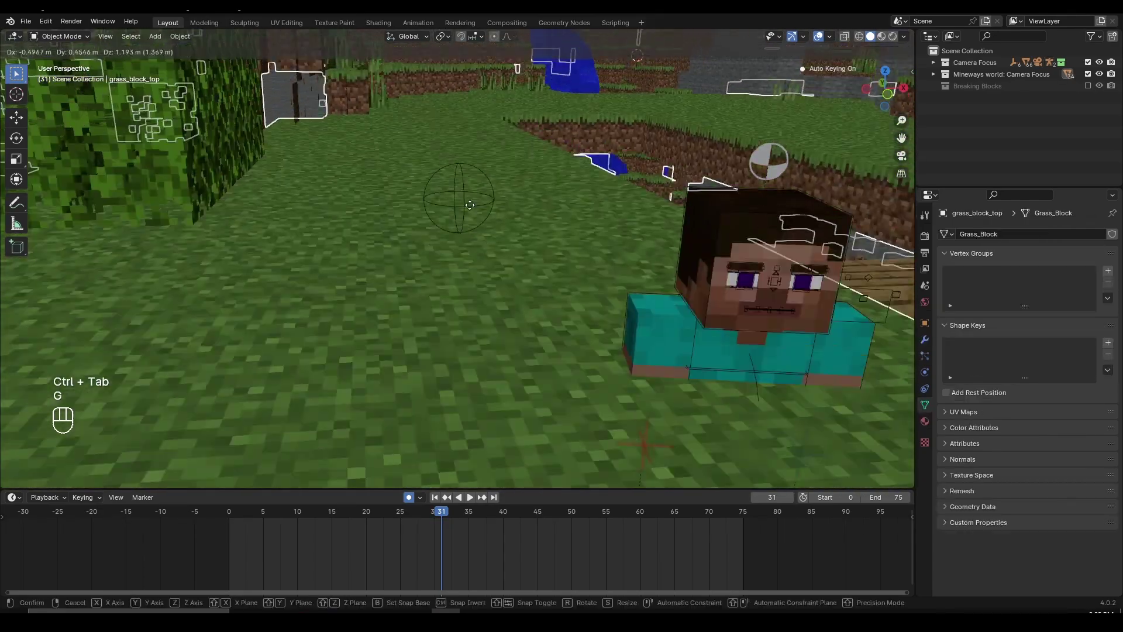
right_click(469, 204)
left_click(465, 207)
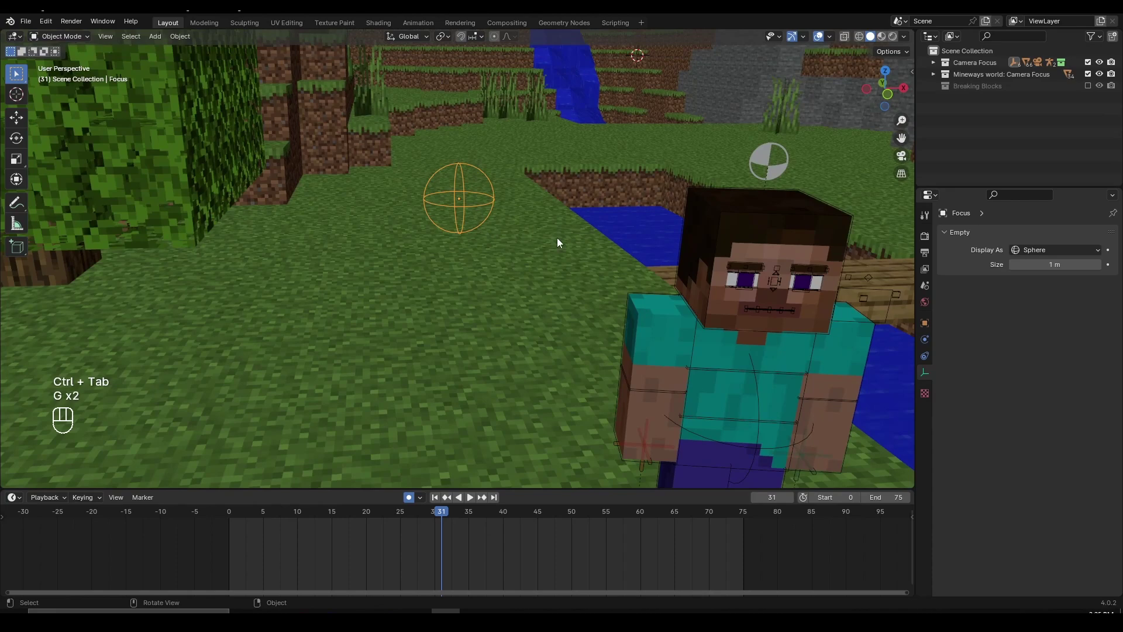
key("Left")
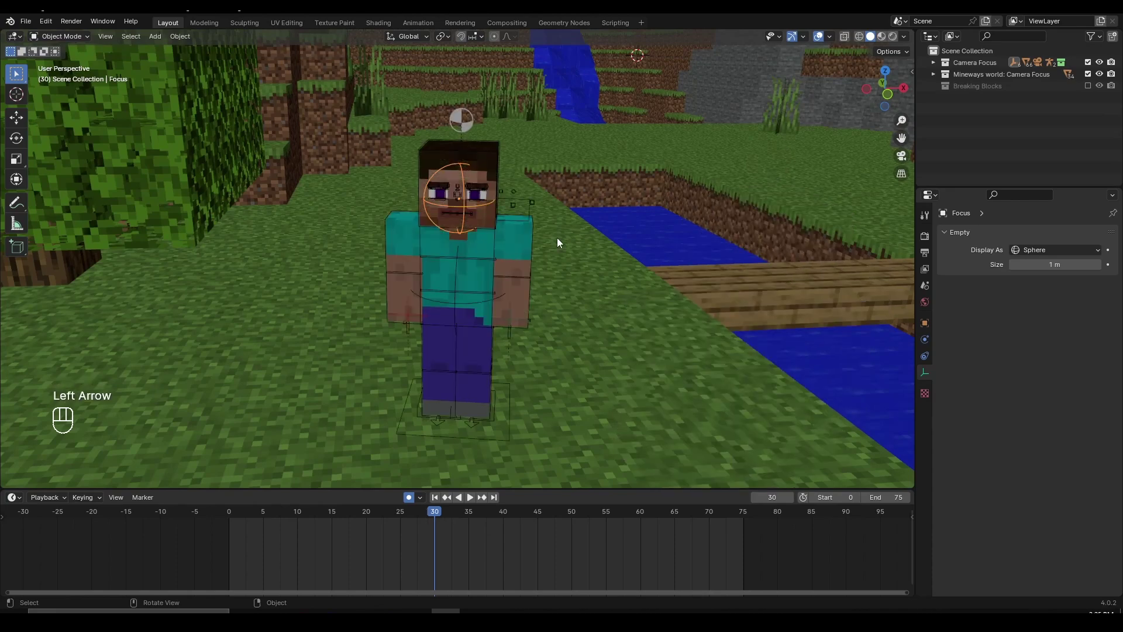
key("i")
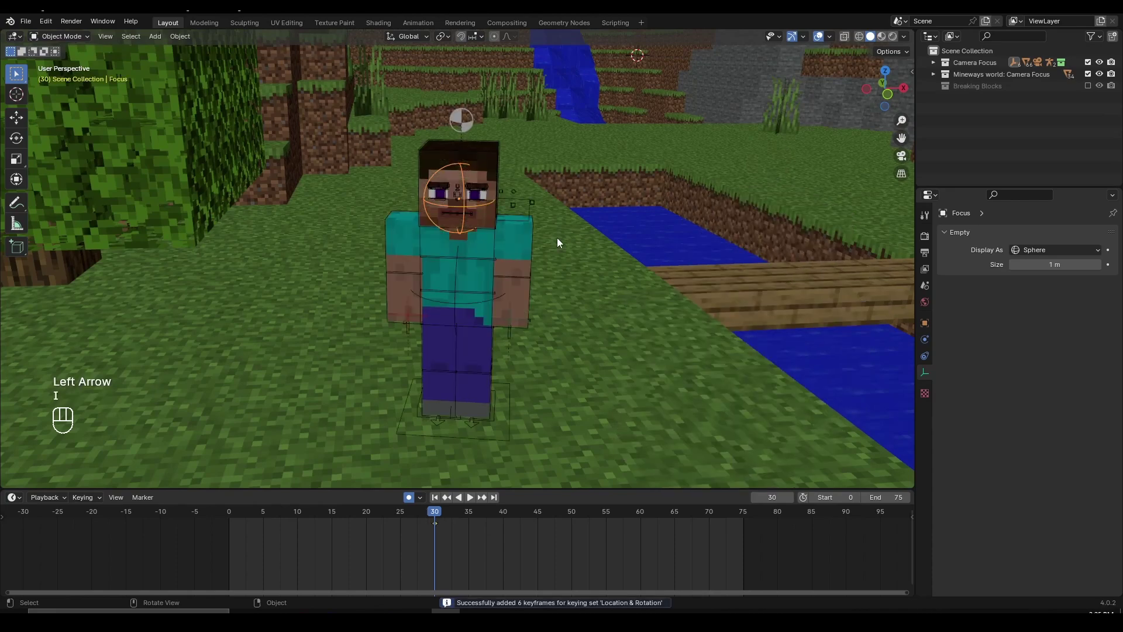
Advance the timeline to frame 31 with the character and the Focus empty both in view
key("Right")
middle_click_drag(809, 301, 731, 244, "shift")
scroll(655, 252, "down", 4)
middle_click_drag(578, 259, 640, 284)
Try to snap the Focus empty to the 3D cursor at the character's face
key("g")
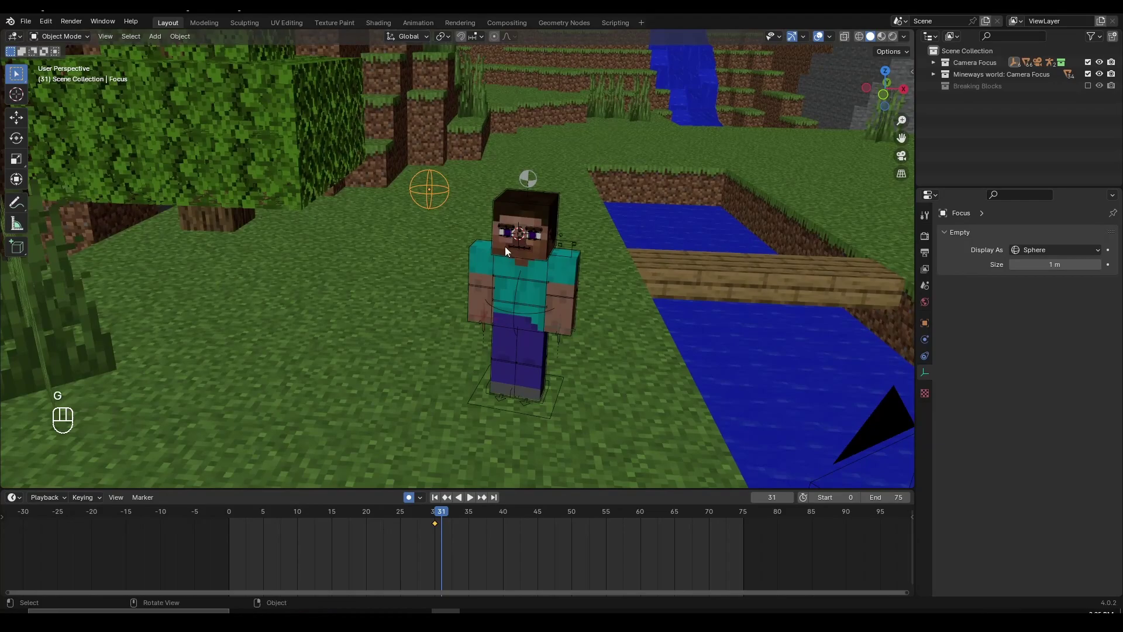
middle_click_drag(505, 247, 554, 255)
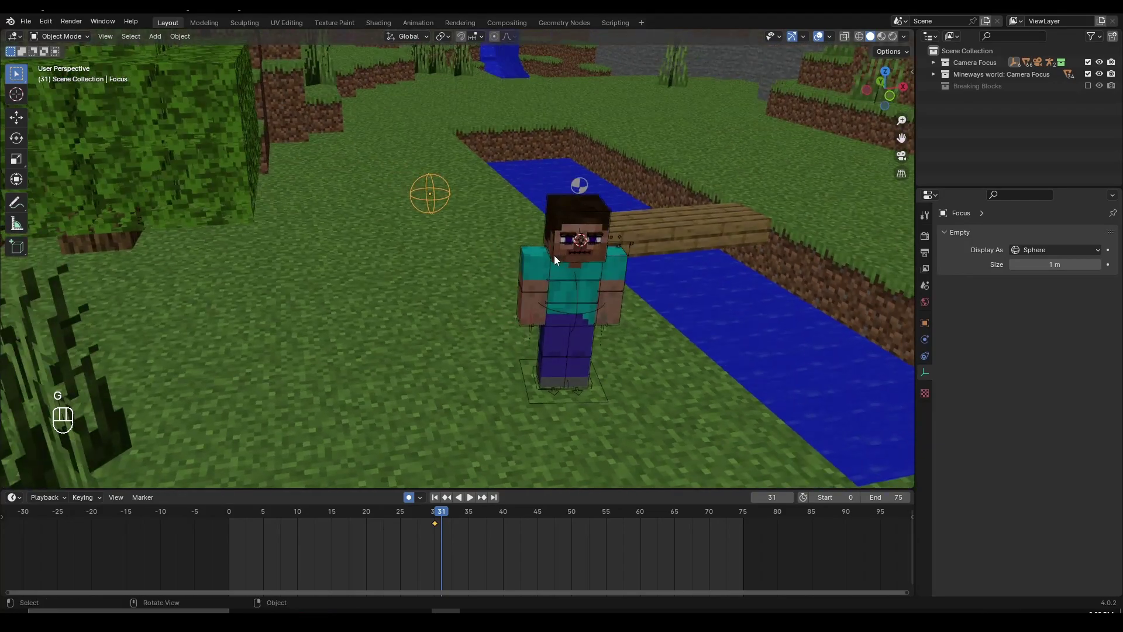
key("shift+s")
left_click(563, 199)
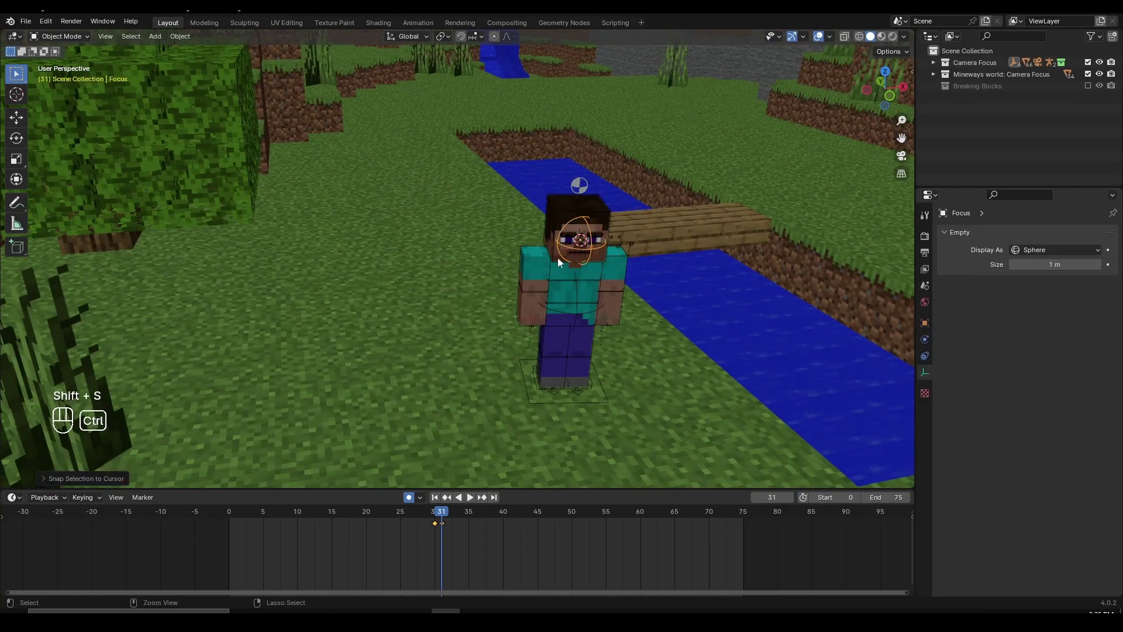
key("ctrl+z")
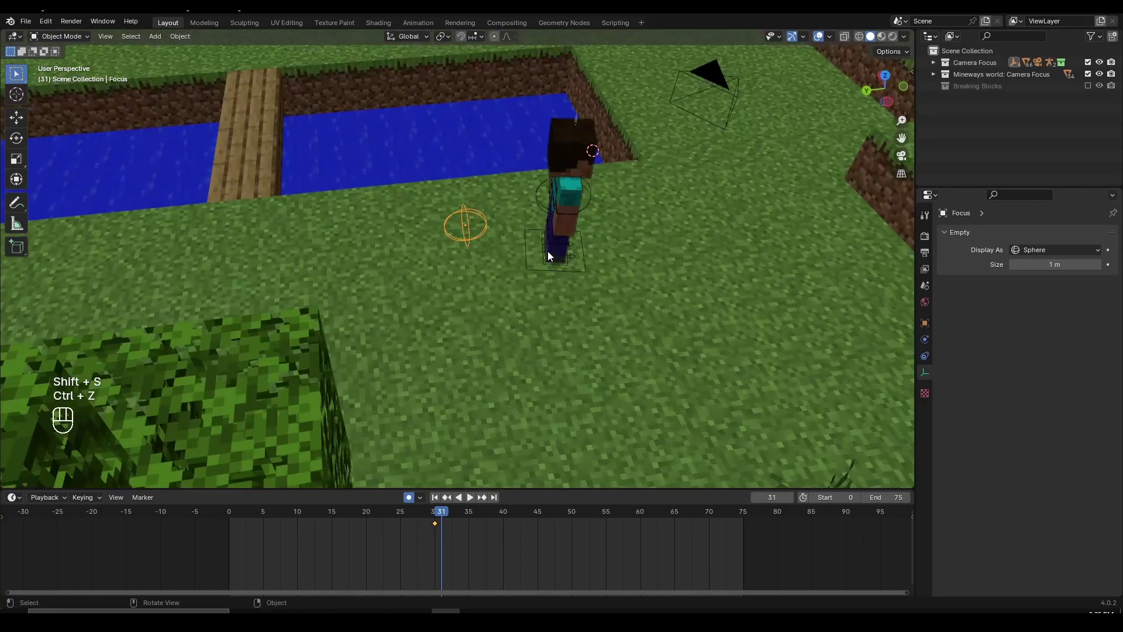
Move the Focus empty onto the character's face on frame 31 and return to the camera view with nothing selected
key("g")
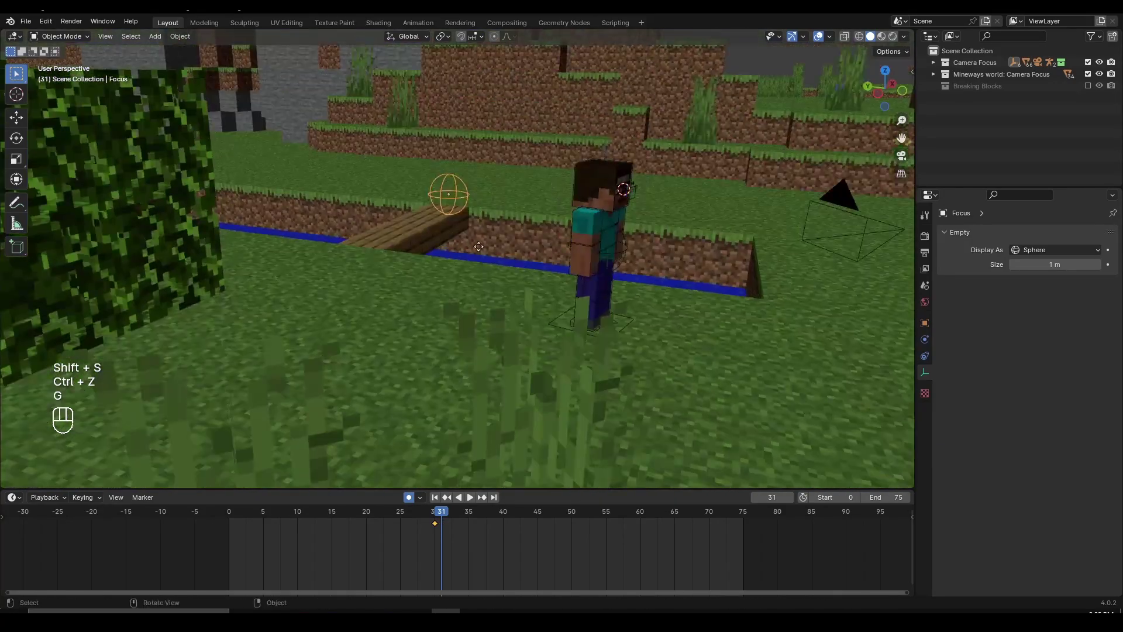
key("g")
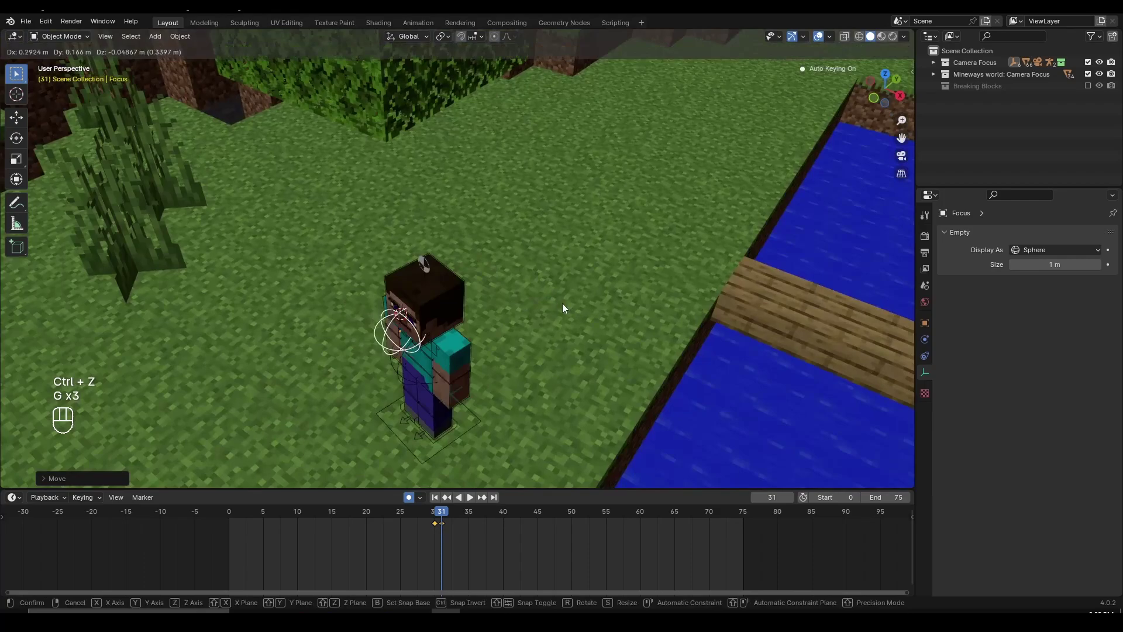
key("g")
key("g")
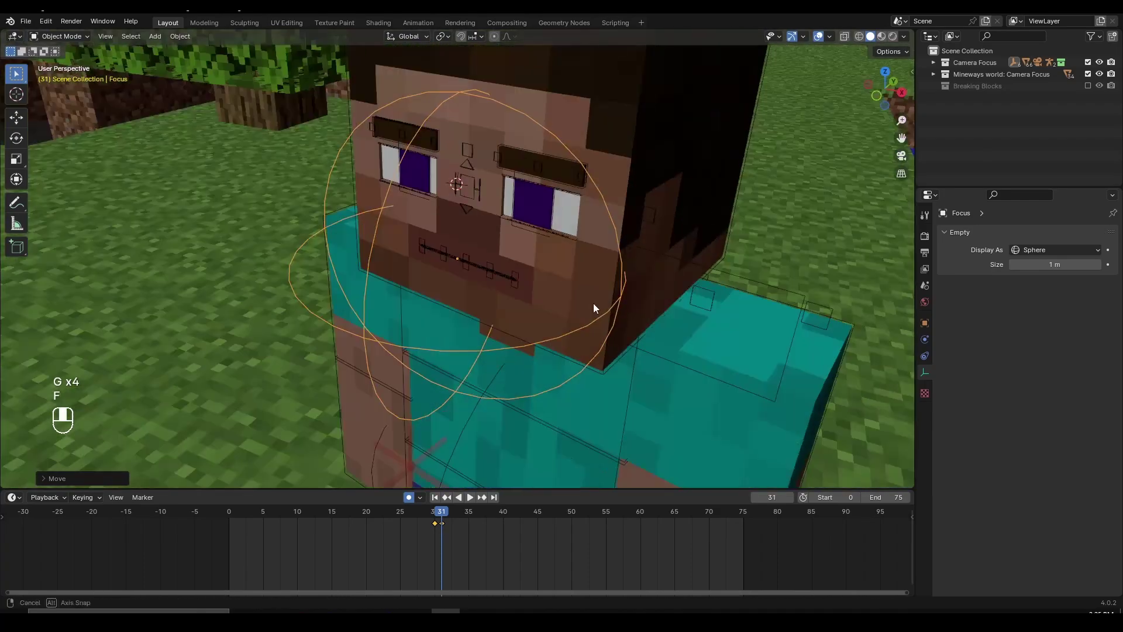
key("f")
key("g")
left_click(588, 242)
key("a")
scroll(718, 275, "down", 2)
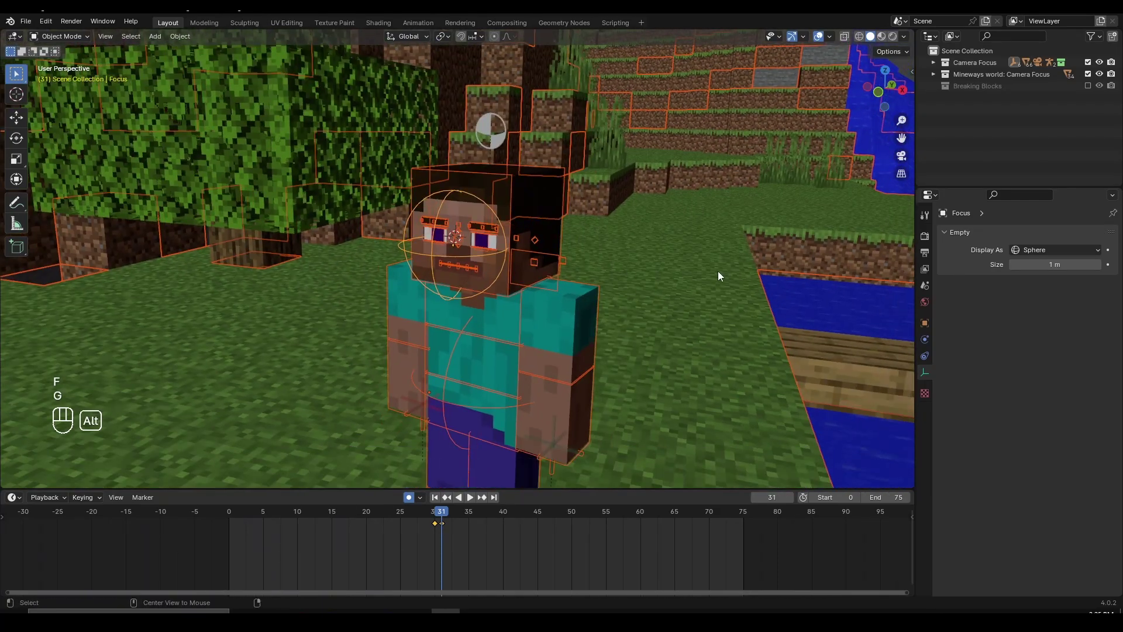
key("alt+a")
key("KP_0")
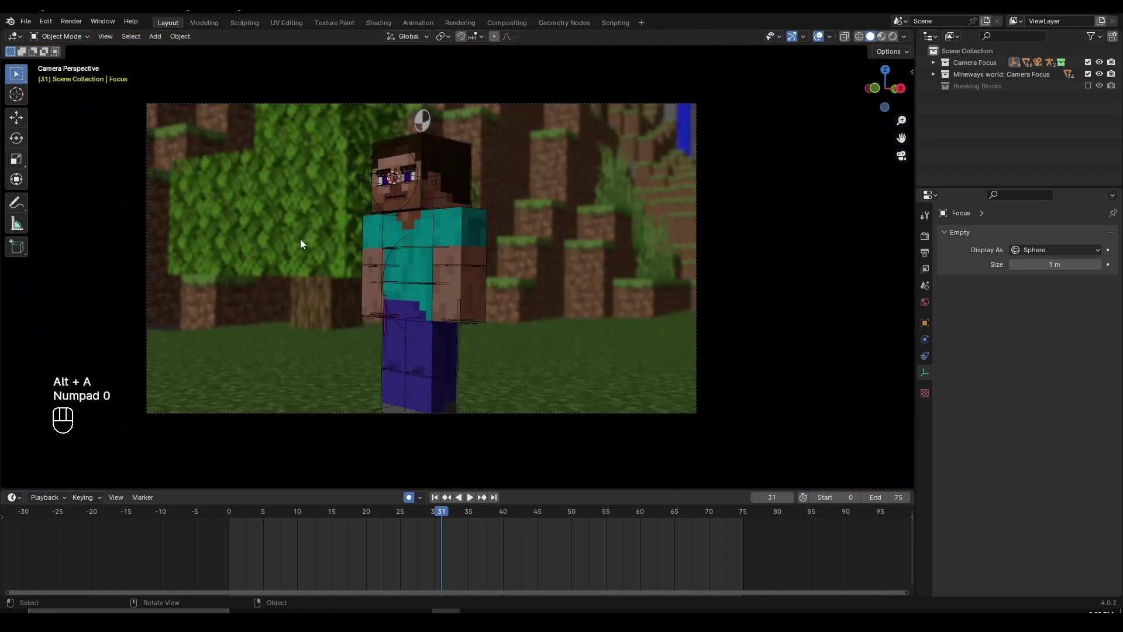
left_click(366, 187)
scroll(399, 192, "up", 2)
key("g")
right_click(434, 202)
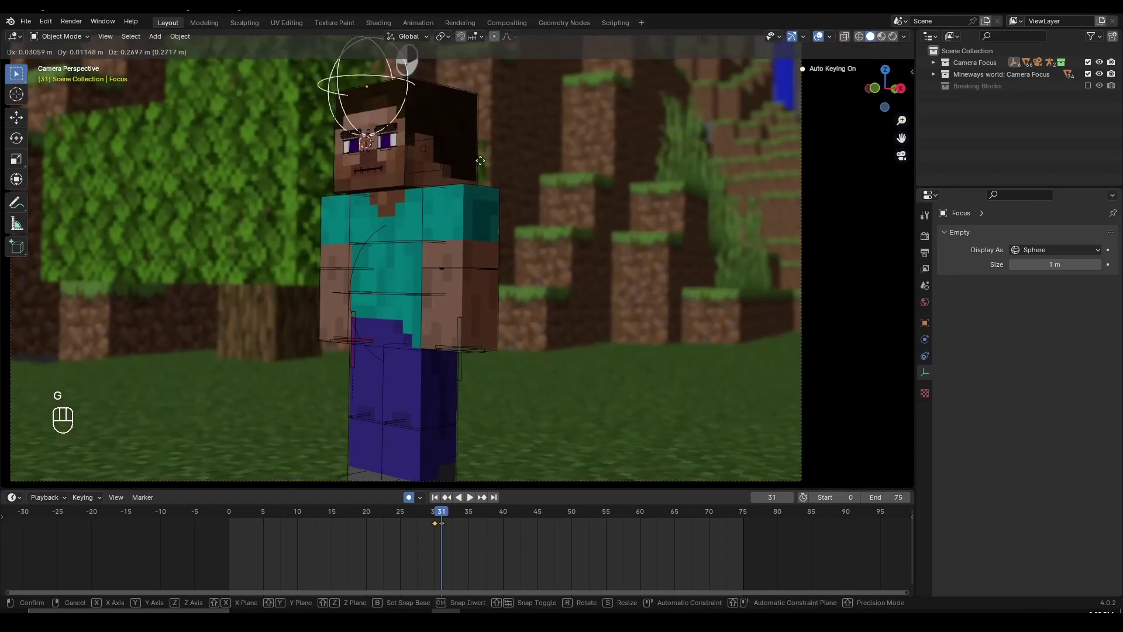
key("g")
key("KP_0")
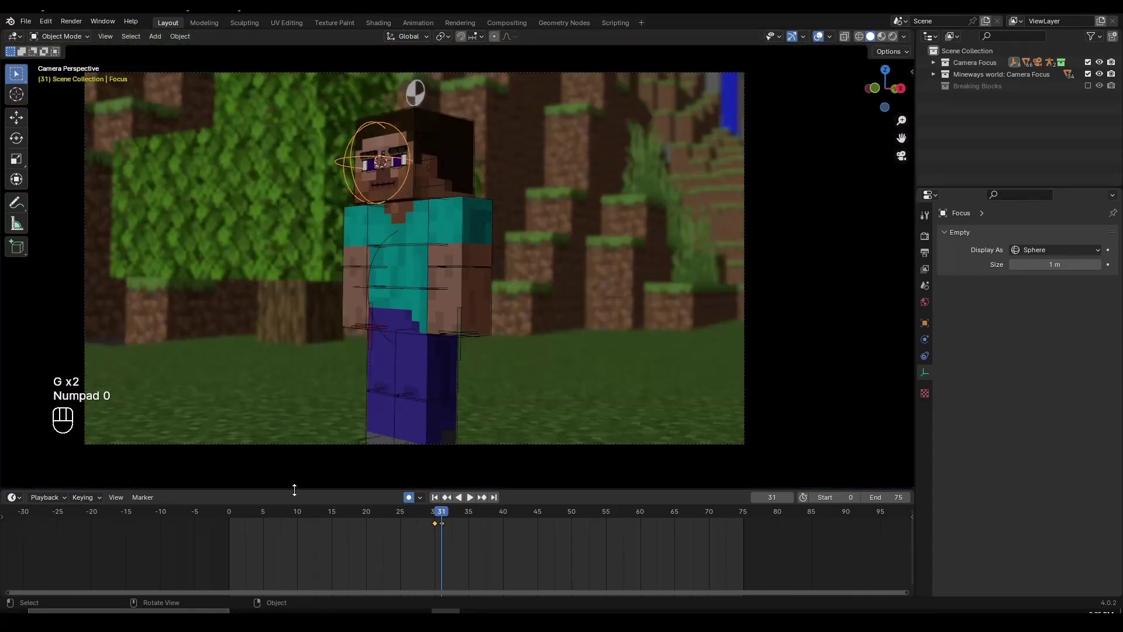
Scrub the timeline up to frame 31 to review how the Focus empty follows the character
left_click_drag(229, 515, 437, 556)
middle_click_drag(481, 237, 487, 264)
scroll(517, 286, "down", 5)
left_click_drag(380, 509, 445, 533)
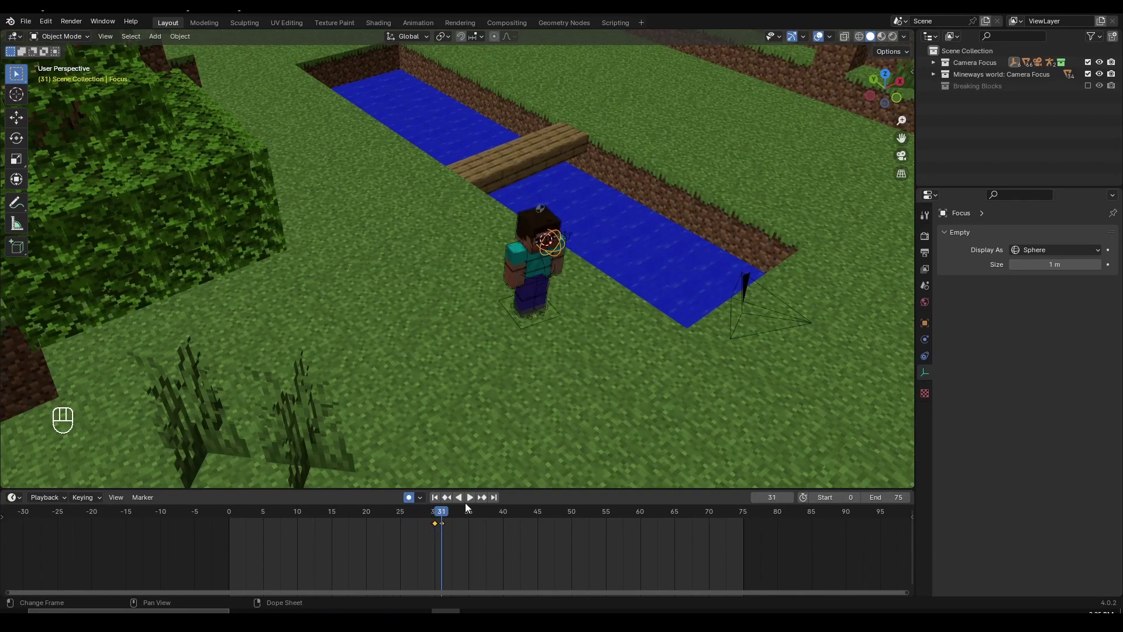
middle_click_drag(635, 344, 631, 338)
key("KP_0")
key("g")
right_click(496, 346)
Select the camera and preview its animation, scrubbing back to frame 14
left_click(541, 444)
scroll(567, 240, "up", 1)
scroll(426, 260, "down", 1)
scroll(455, 309, "up", 1)
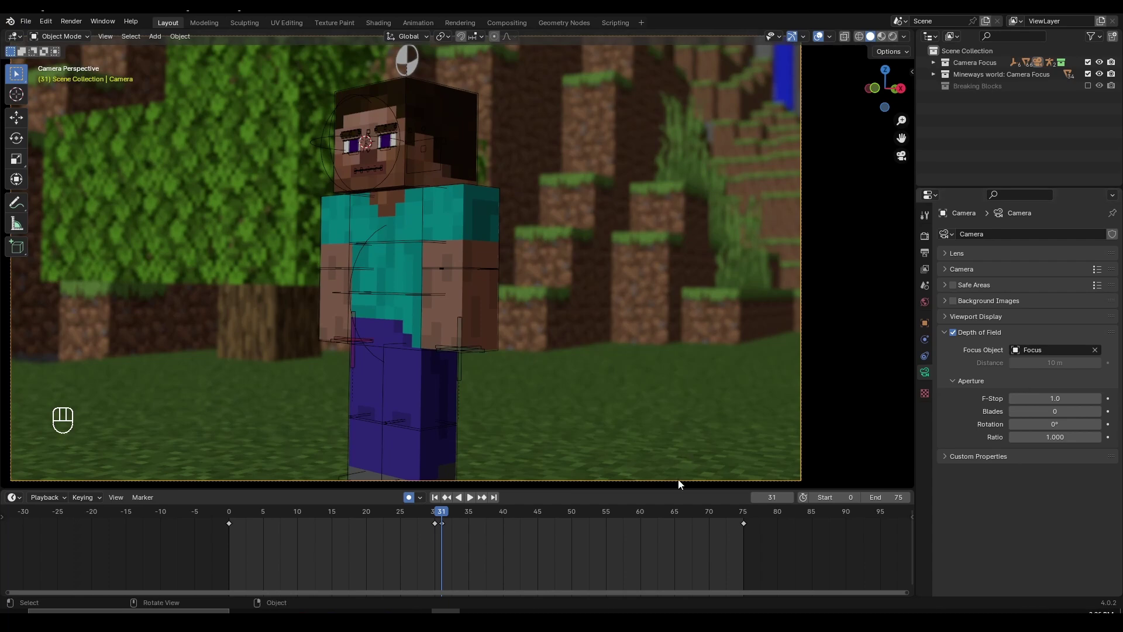
key("space")
left_click_drag(421, 511, 325, 519)
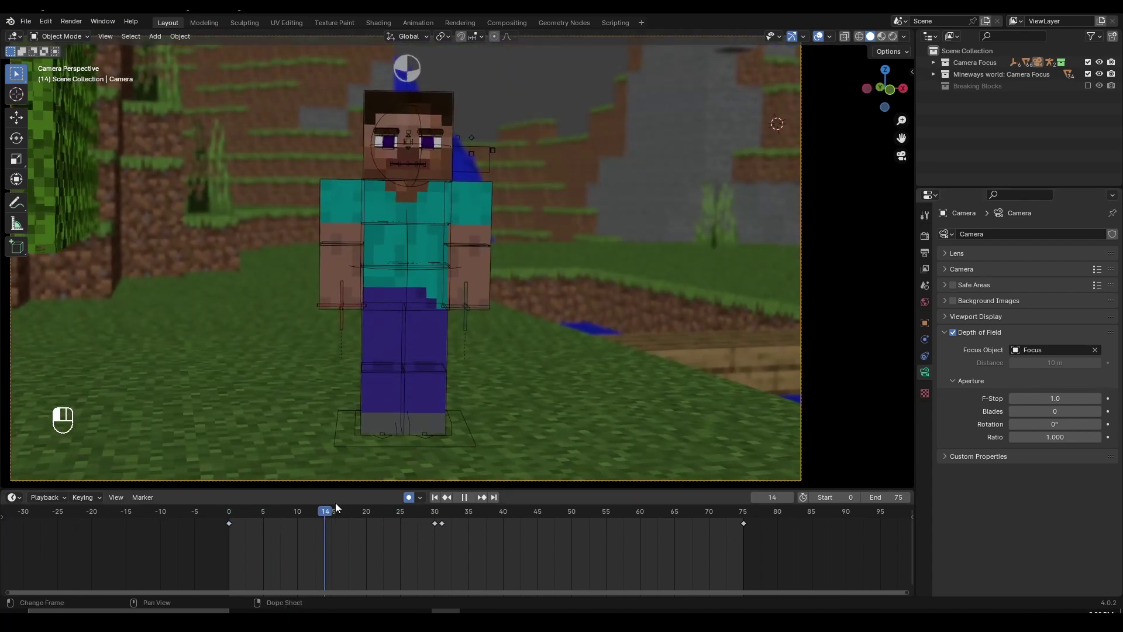
scroll(503, 320, "down", 4)
scroll(506, 319, "up", 3)
Go to the keyframe on frame 30 and insert a keyframe on the camera's depth of field F-Stop
key("Up")
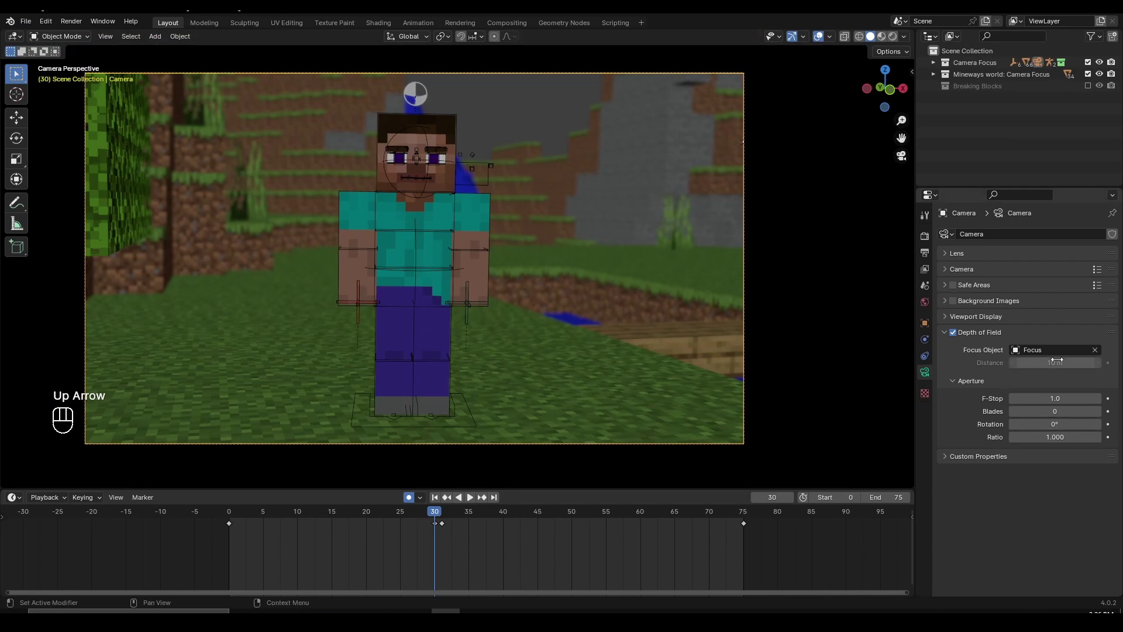
left_click_drag(434, 515, 438, 514)
key("space")
scroll(462, 547, "up", 1)
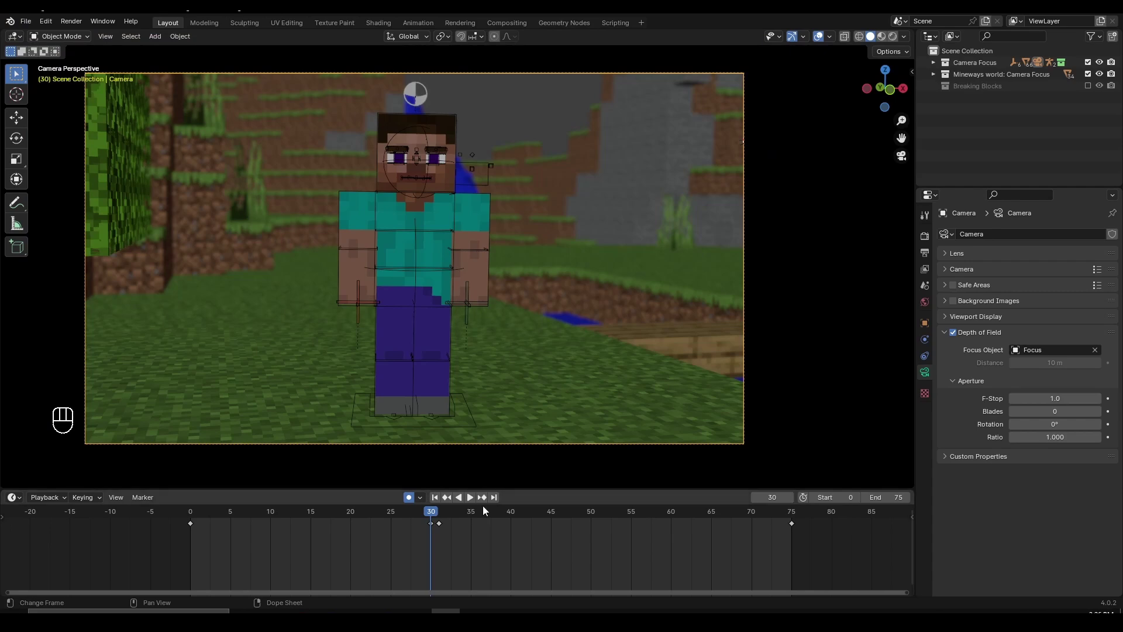
right_click(1056, 399)
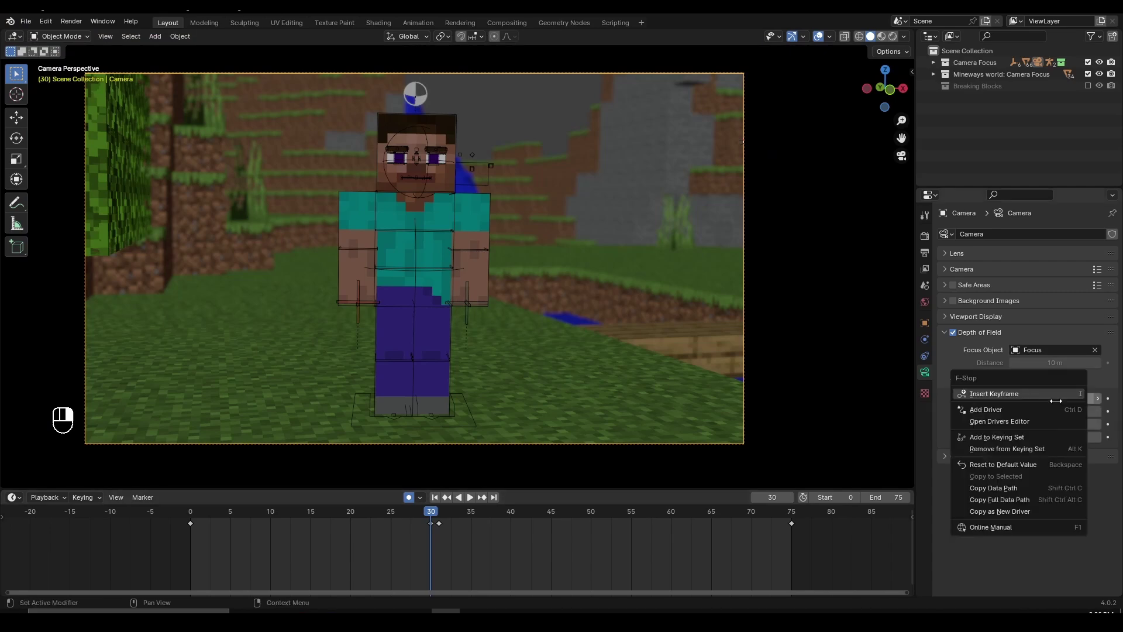
left_click(1005, 397)
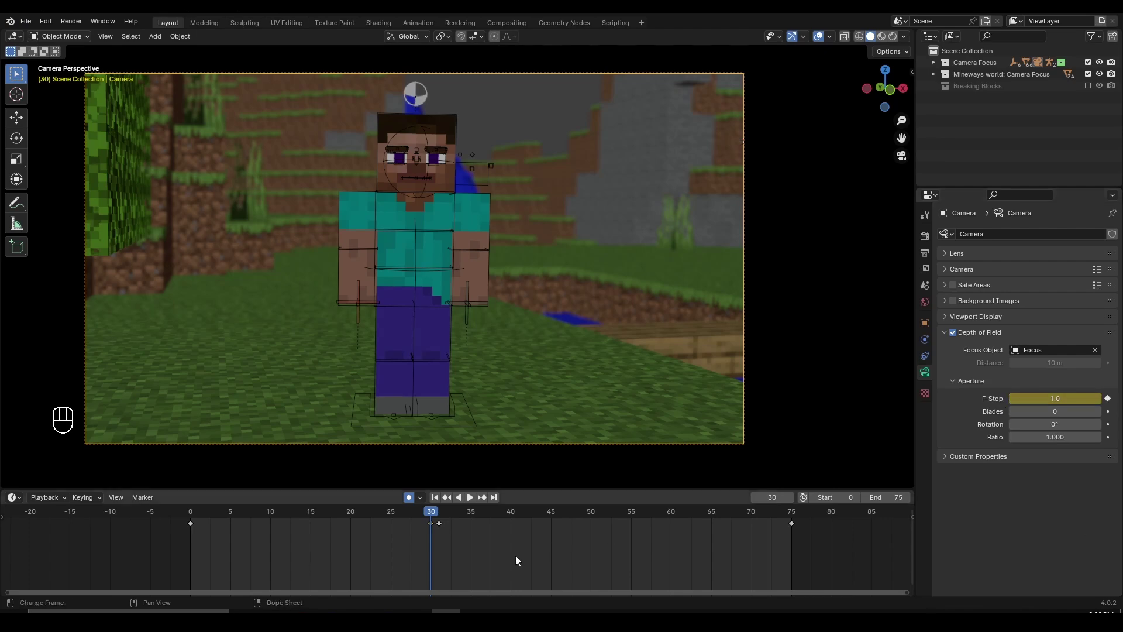
Step between frames 30 and 31 to compare the background blur of the two shots
scroll(402, 547, "up", 2)
key("space")
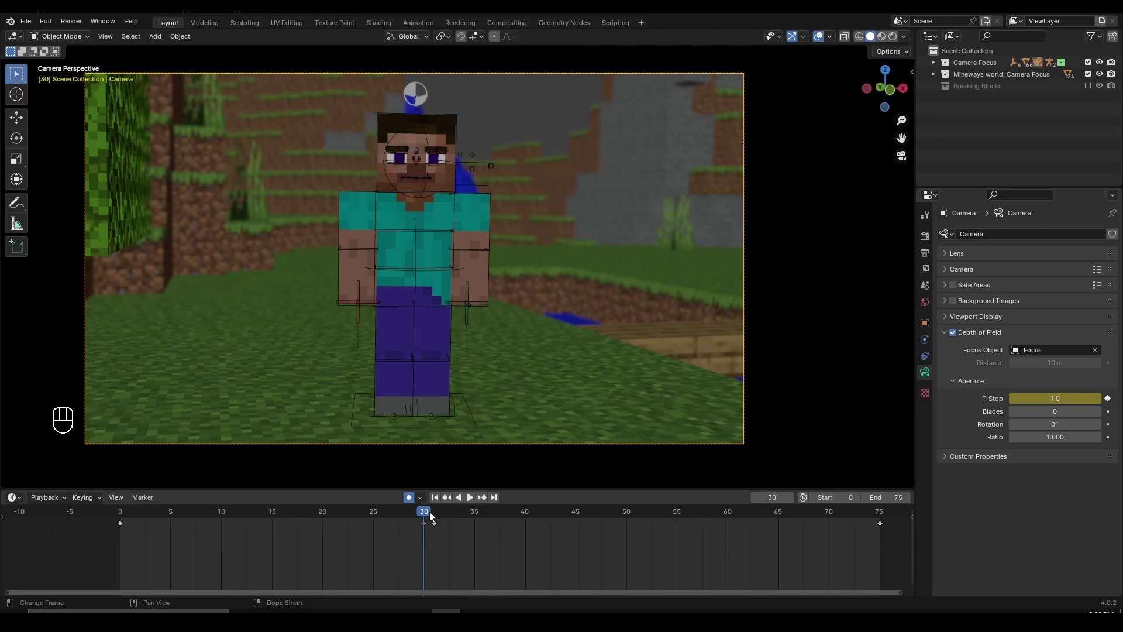
key("Escape")
key("Right")
key("Left")
key("Right")
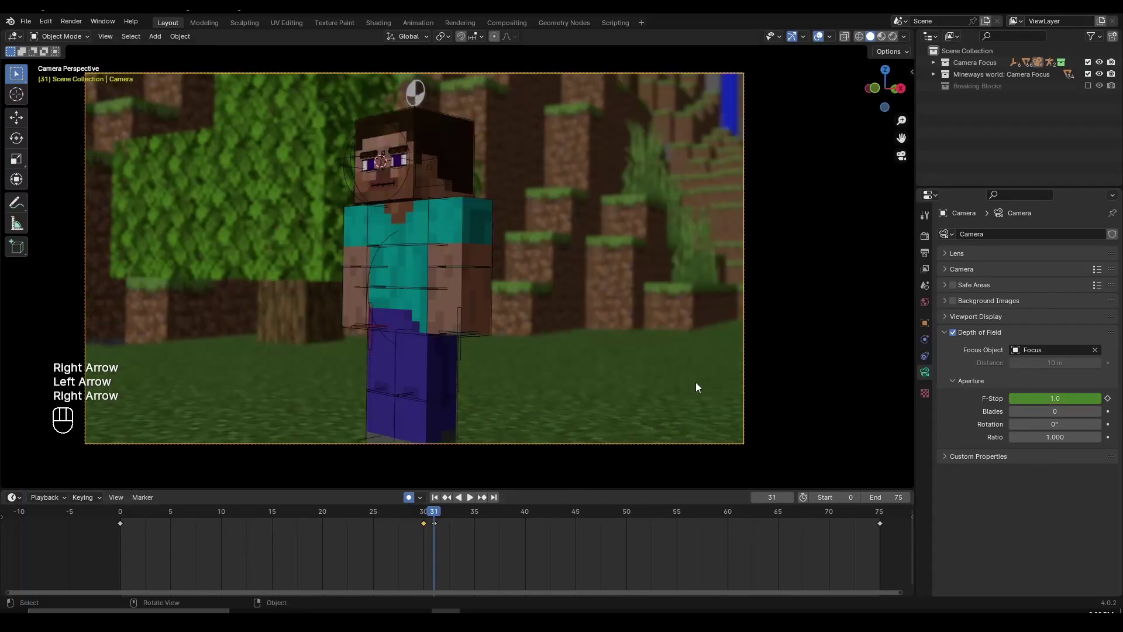
key("Left")
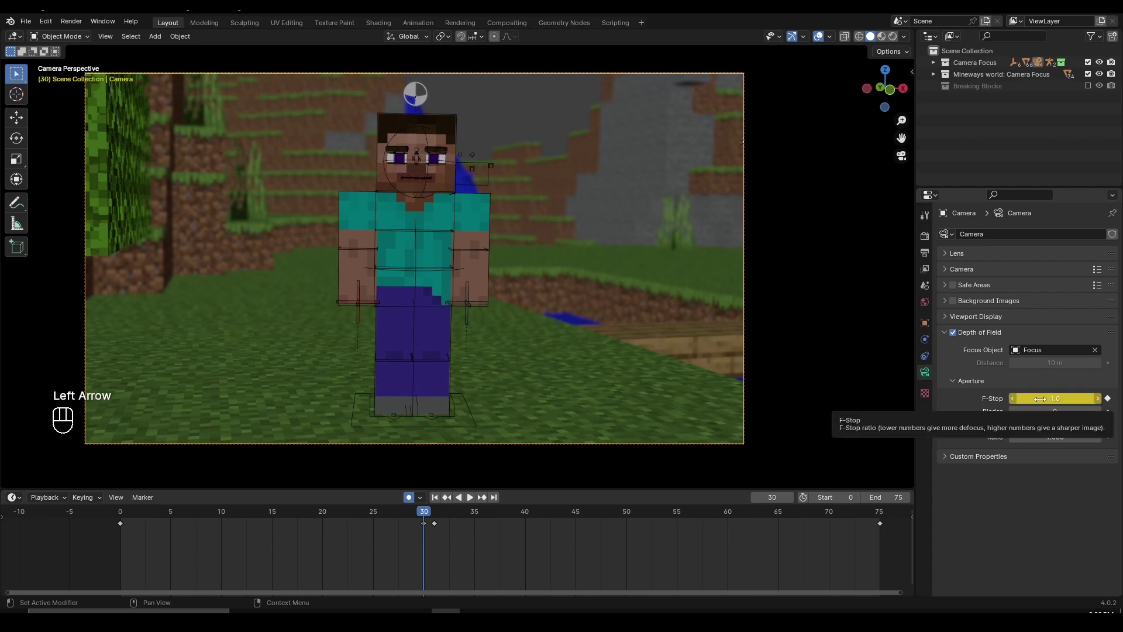
Set the camera's F-Stop to 1.8 on frame 31 and compare it with frame 30
key("Right")
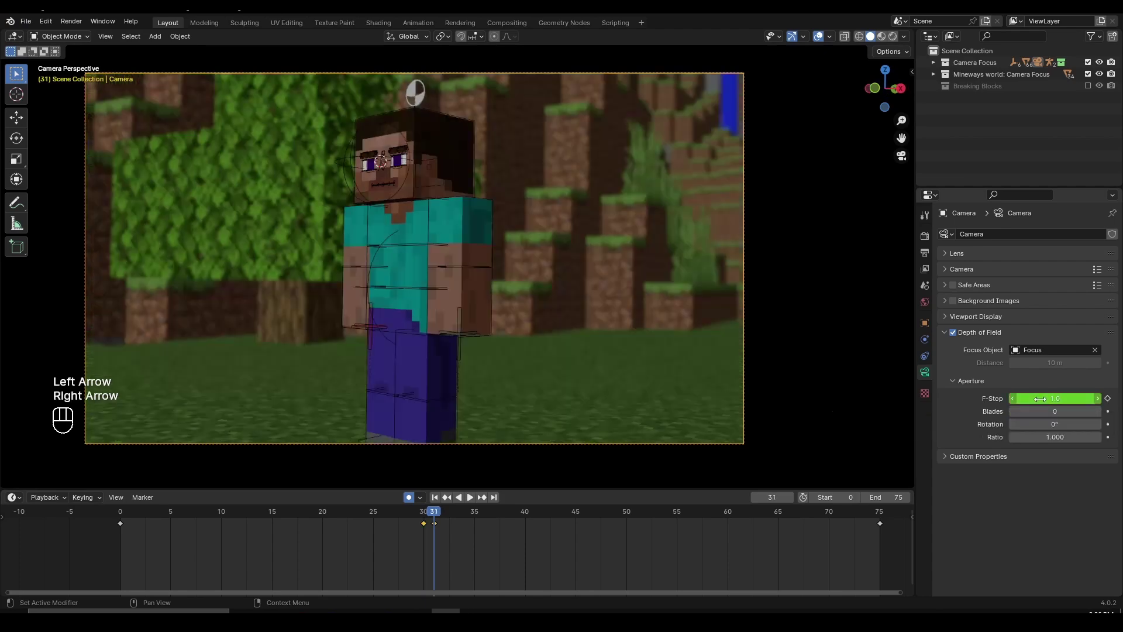
left_click(1098, 398)
left_click(1098, 398)
left_click(1098, 398)
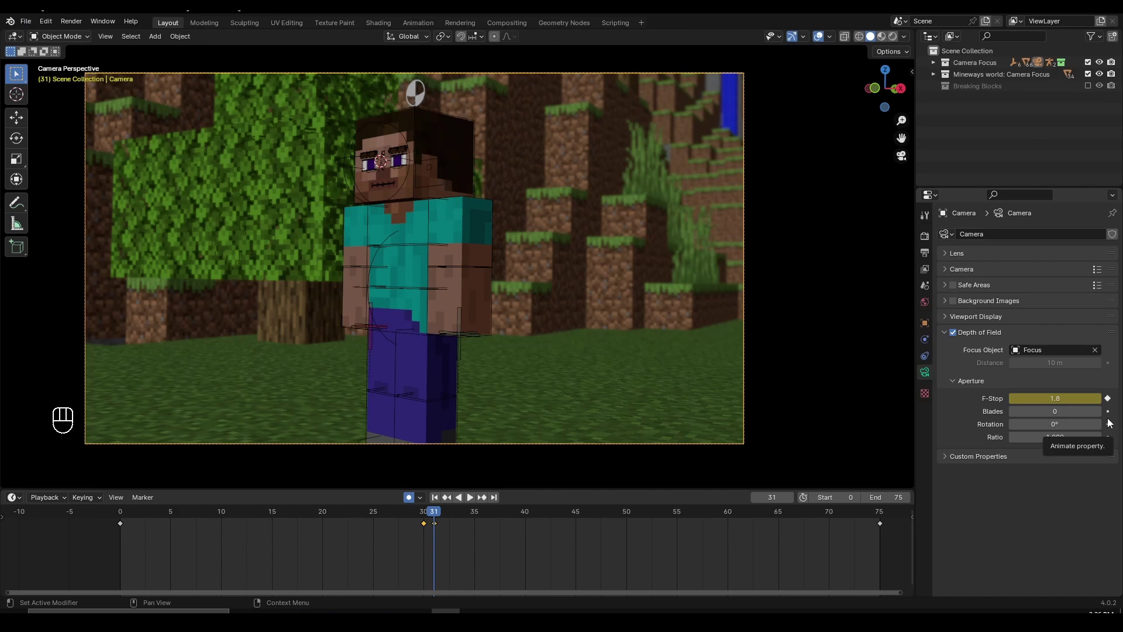
key("Left")
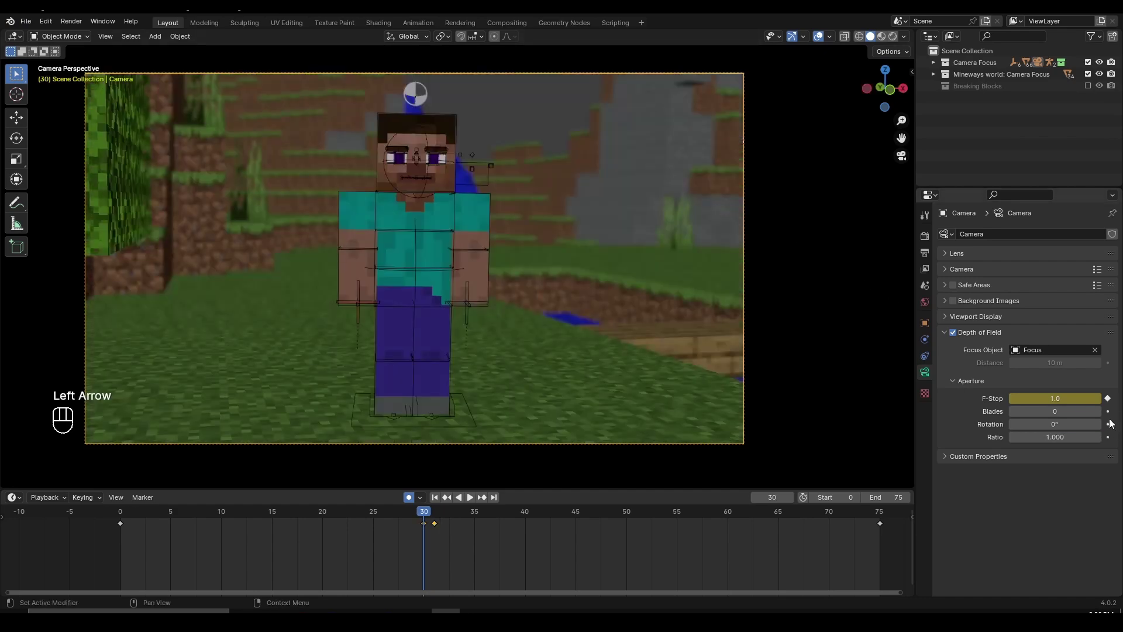
key("Right")
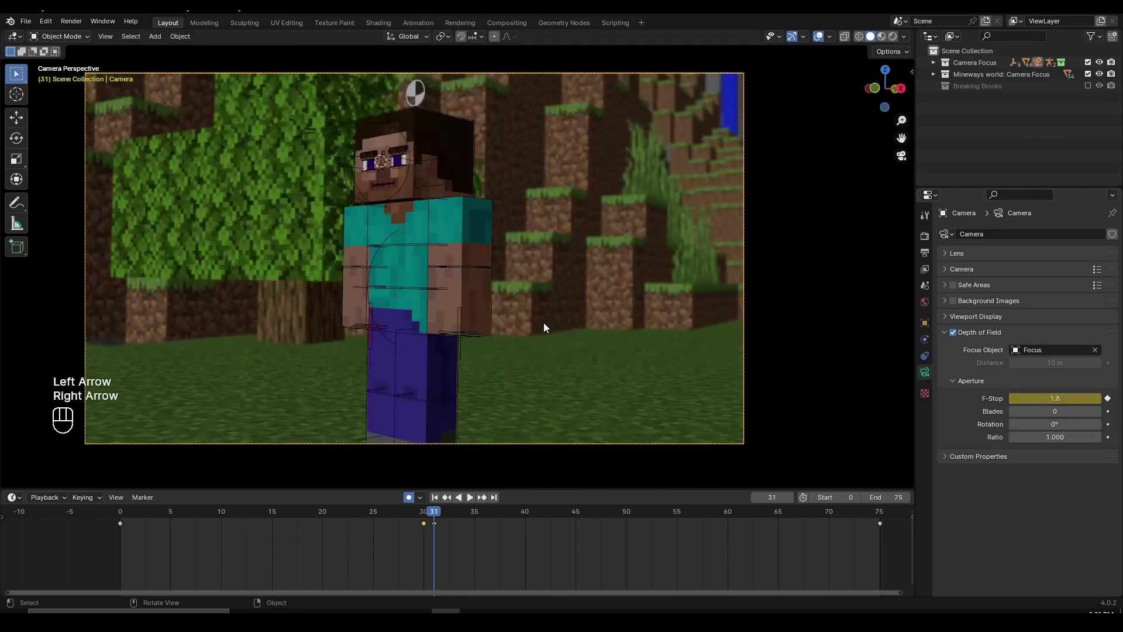
Play the second shot up to frame 49 and try inserting an F-Stop keyframe there
key("space")
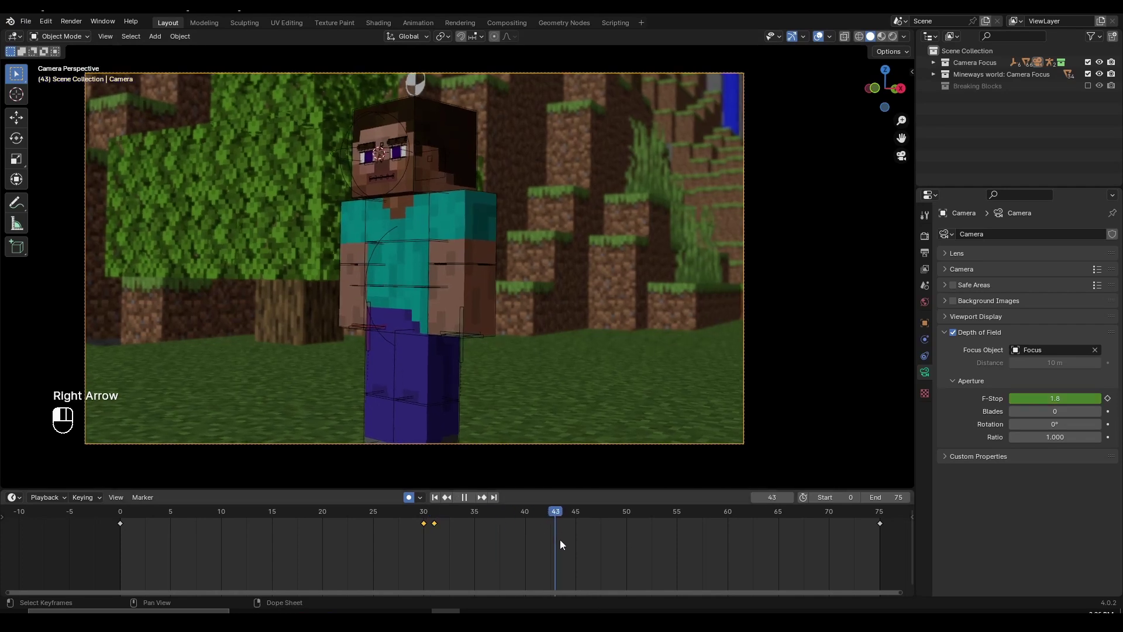
key("space")
right_click(1059, 398)
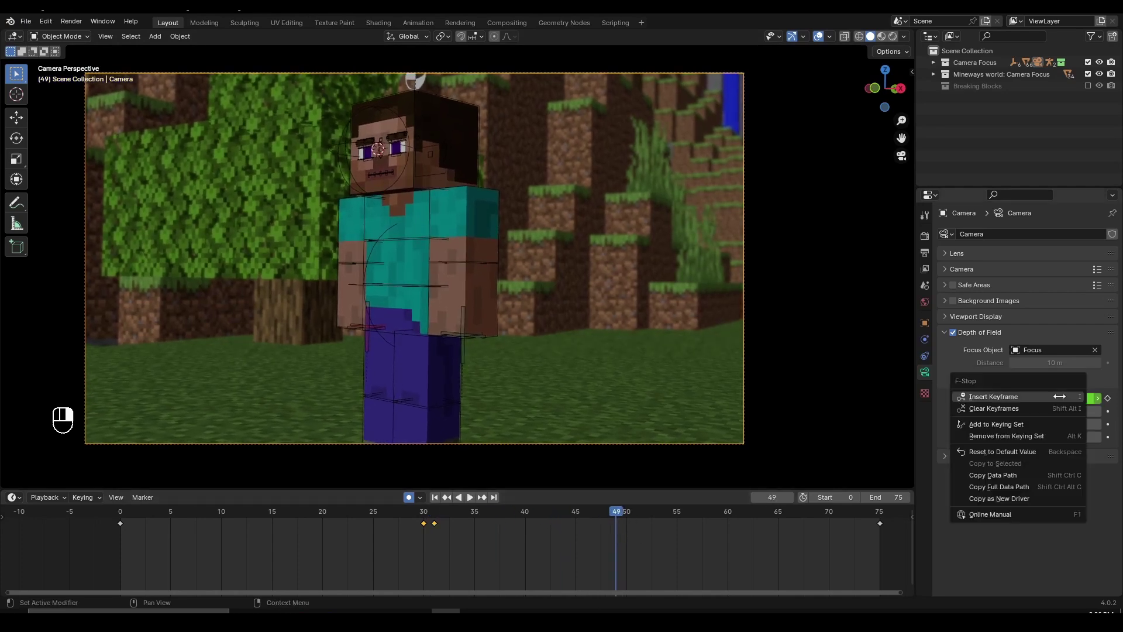
key("Escape")
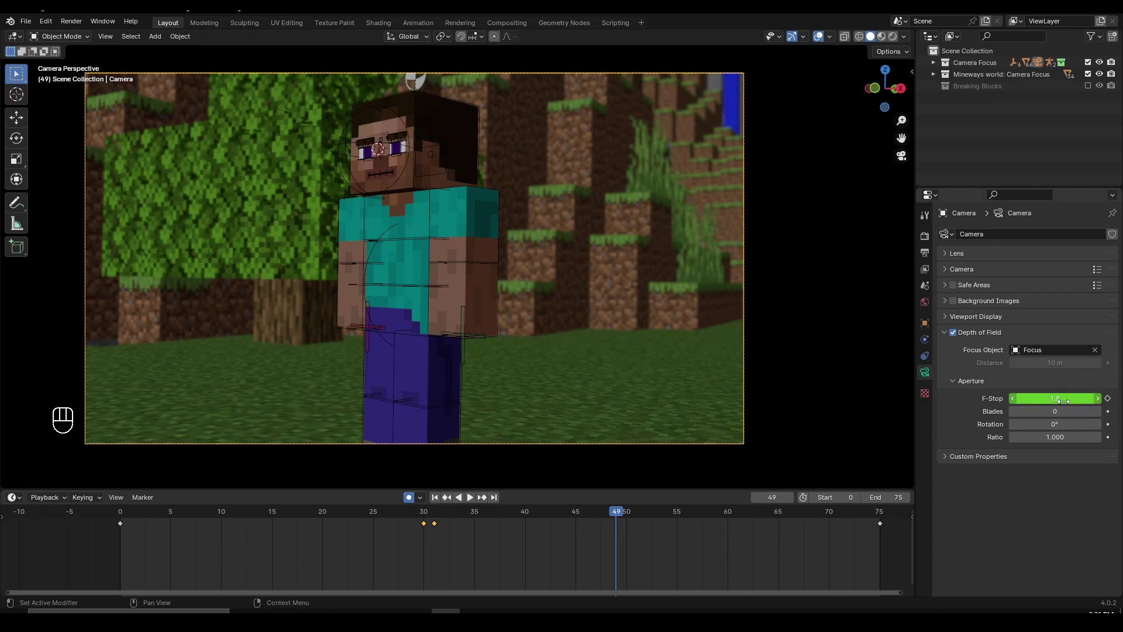
key("i")
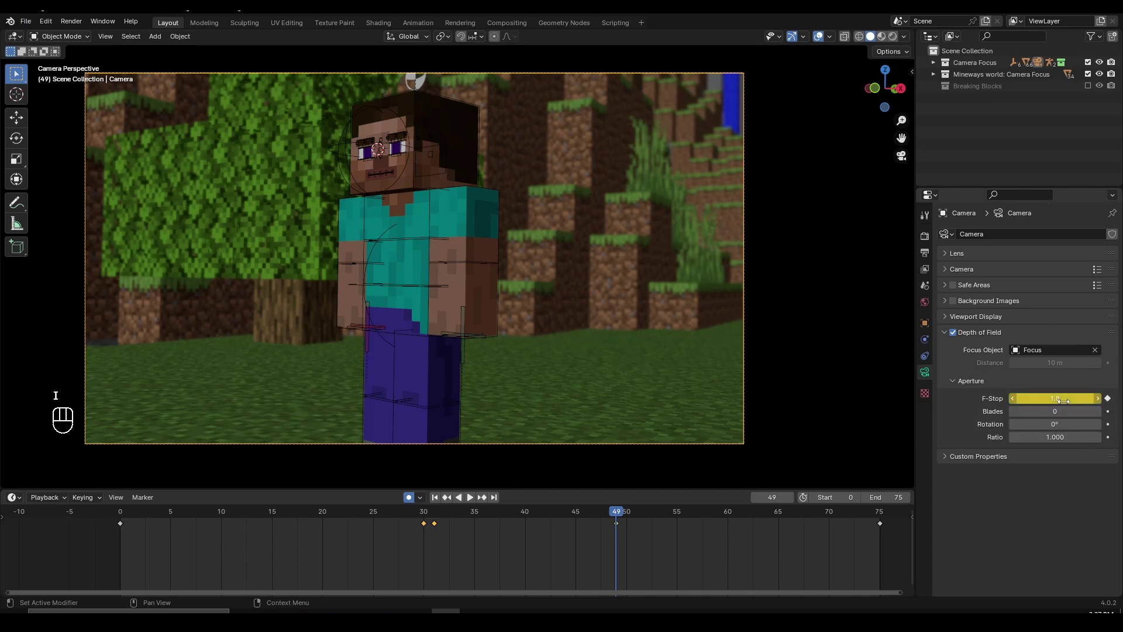
key("ctrl+z")
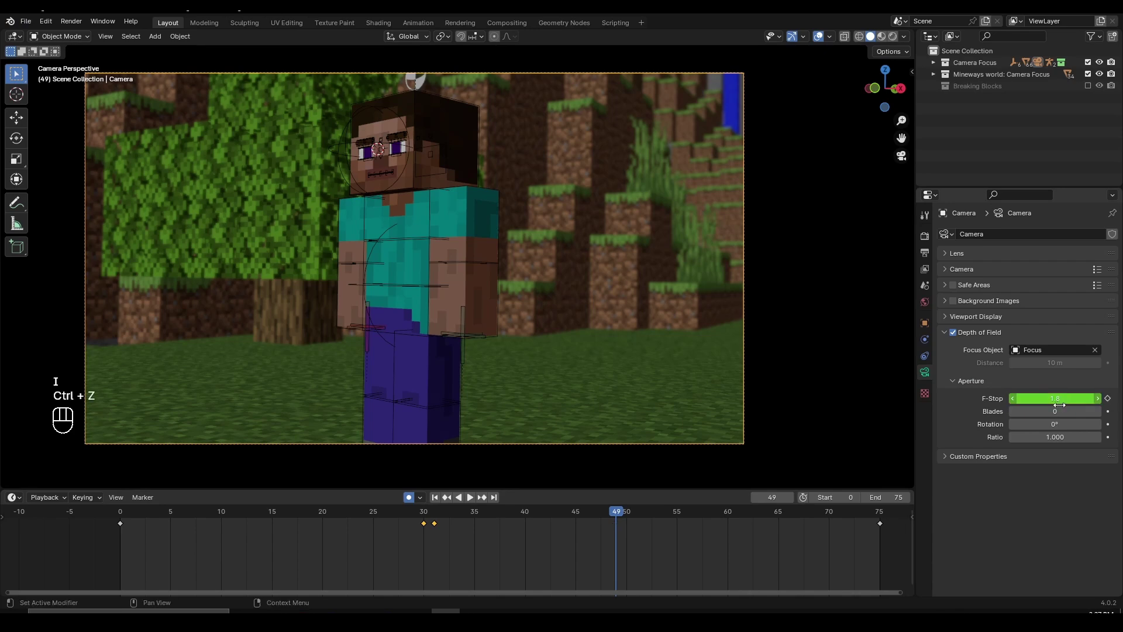
Keyframe the camera's F-Stop at 1.8 on frame 75 and add another F-Stop keyframe on frame 76
left_click_drag(419, 515, 879, 545)
middle_click_drag(879, 546, 677, 541)
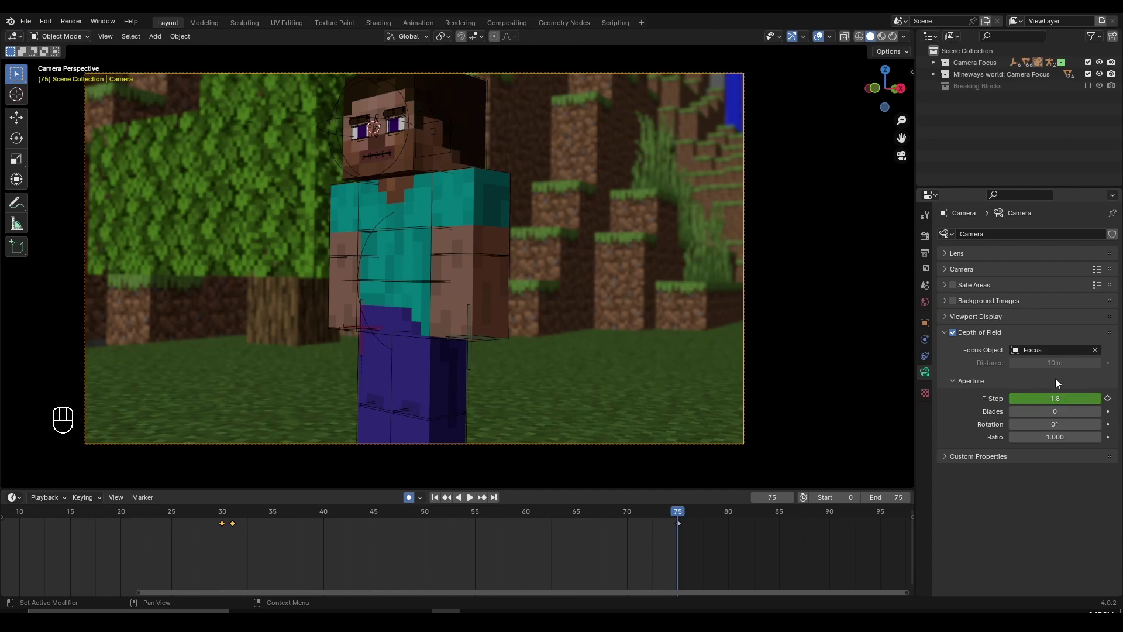
left_click(1072, 397)
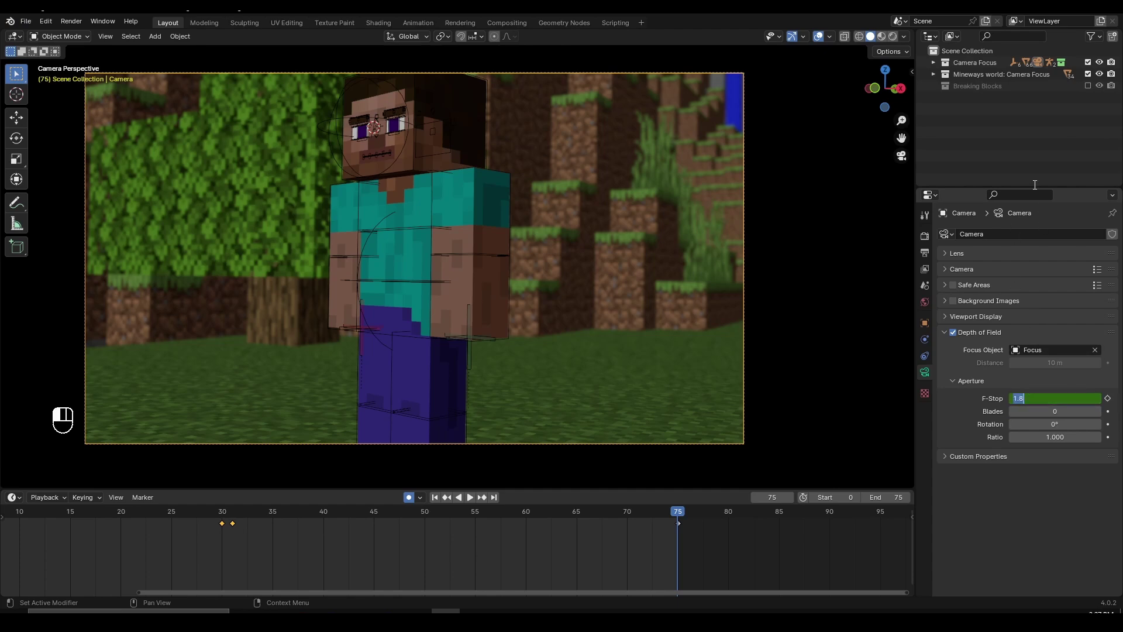
left_click(1050, 303)
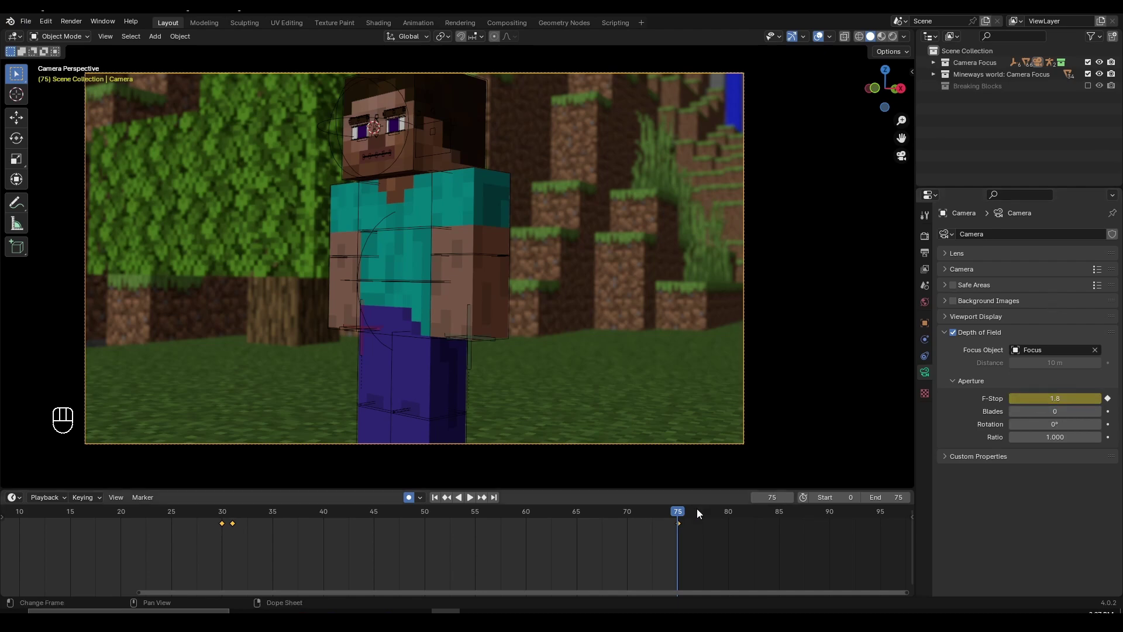
key("Right")
left_click(1107, 398)
Go back to the first shot and preview the F-Stop animation, stopping on frame 16
left_click(677, 512)
left_click_drag(677, 512, 323, 545)
scroll(307, 546, "down", 8)
middle_click_drag(307, 546, 441, 536)
mouse_move(309, 520)
left_mouse_down()
mouse_move(449, 537)
mouse_move(302, 531)
left_mouse_up()
key("space")
key("space")
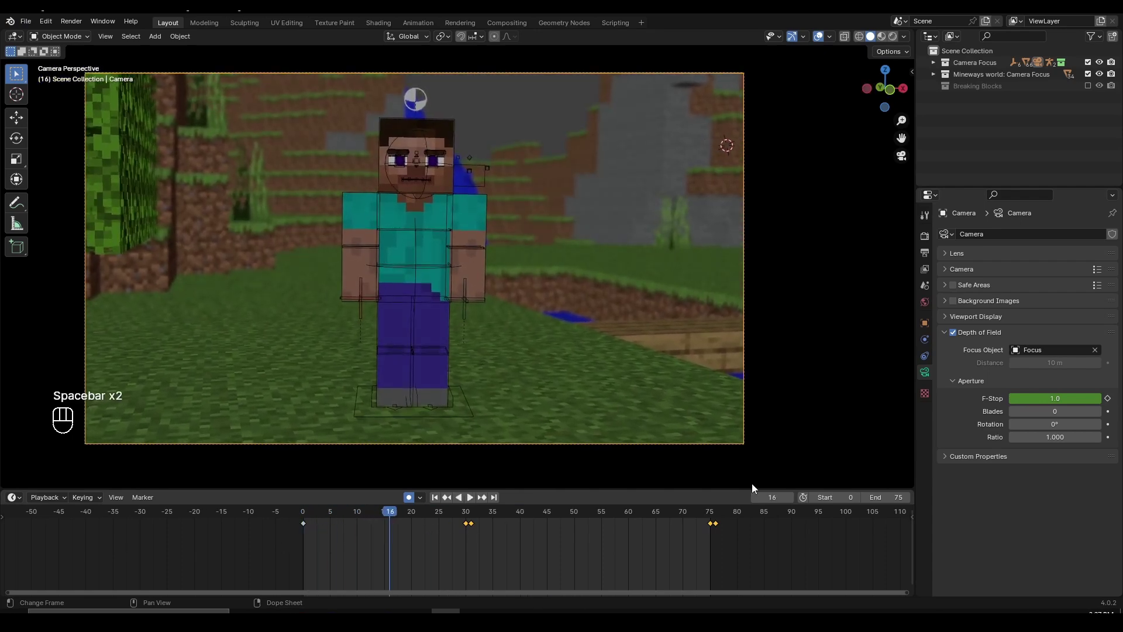
Compare frame 16 without and with depth of field in rendered shading with overlays hidden, and return to solid shading
left_click(953, 333)
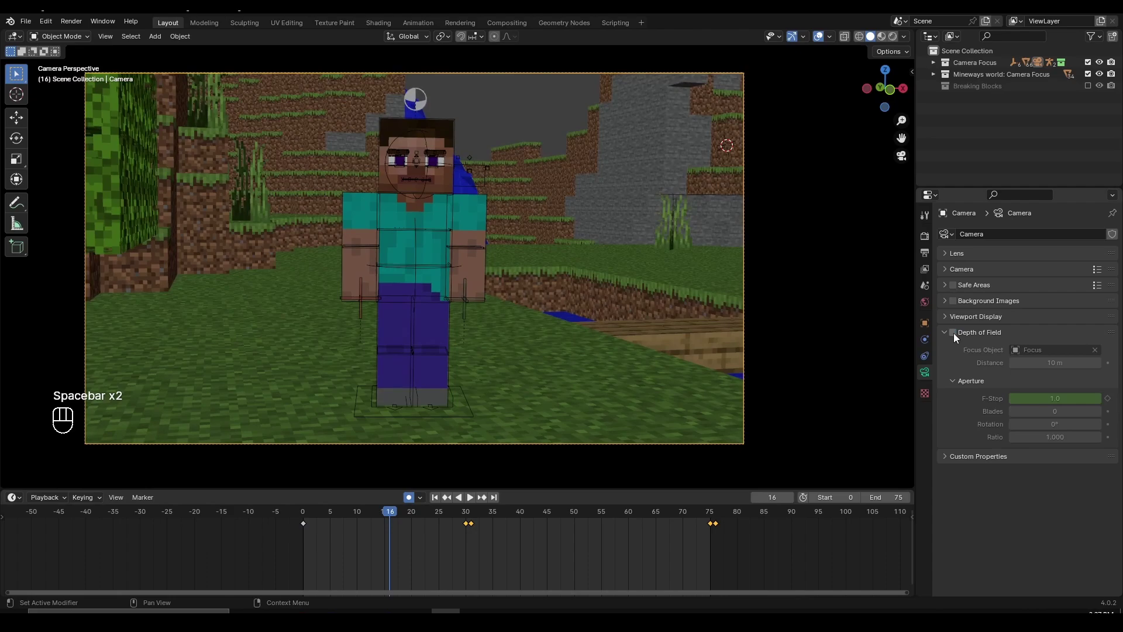
left_click(819, 38)
left_click(893, 37)
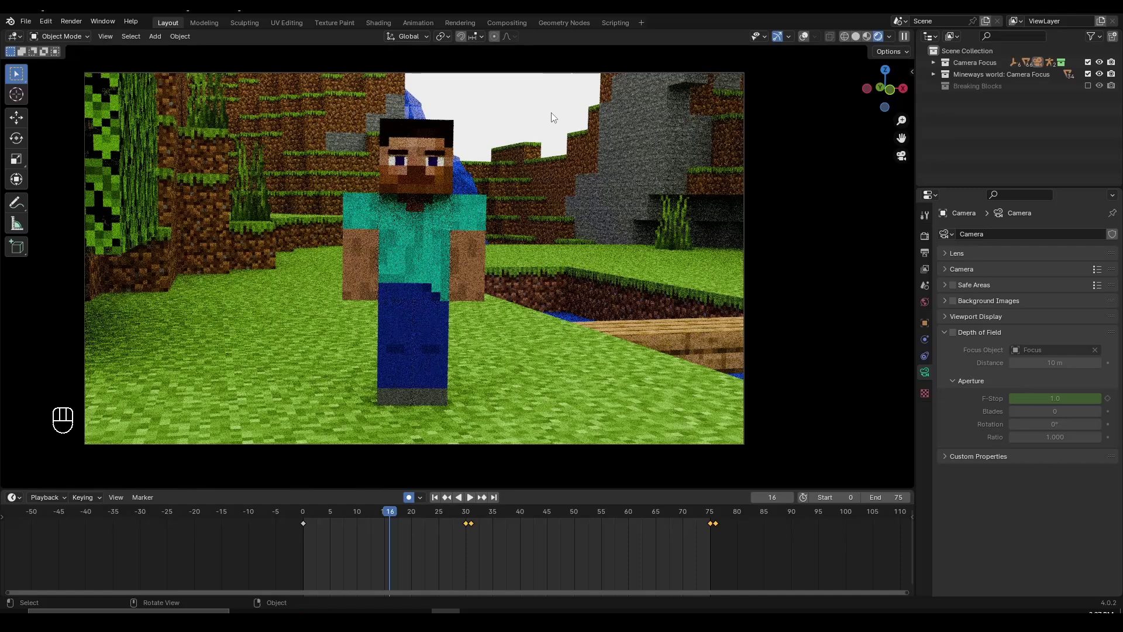
left_click(953, 332)
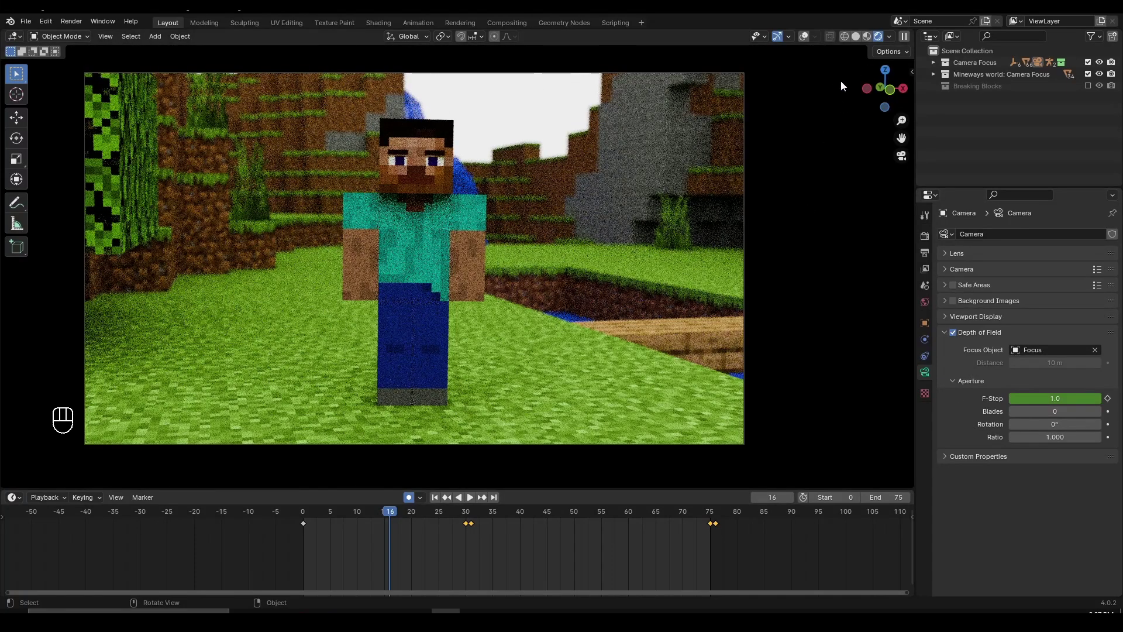
left_click(867, 36)
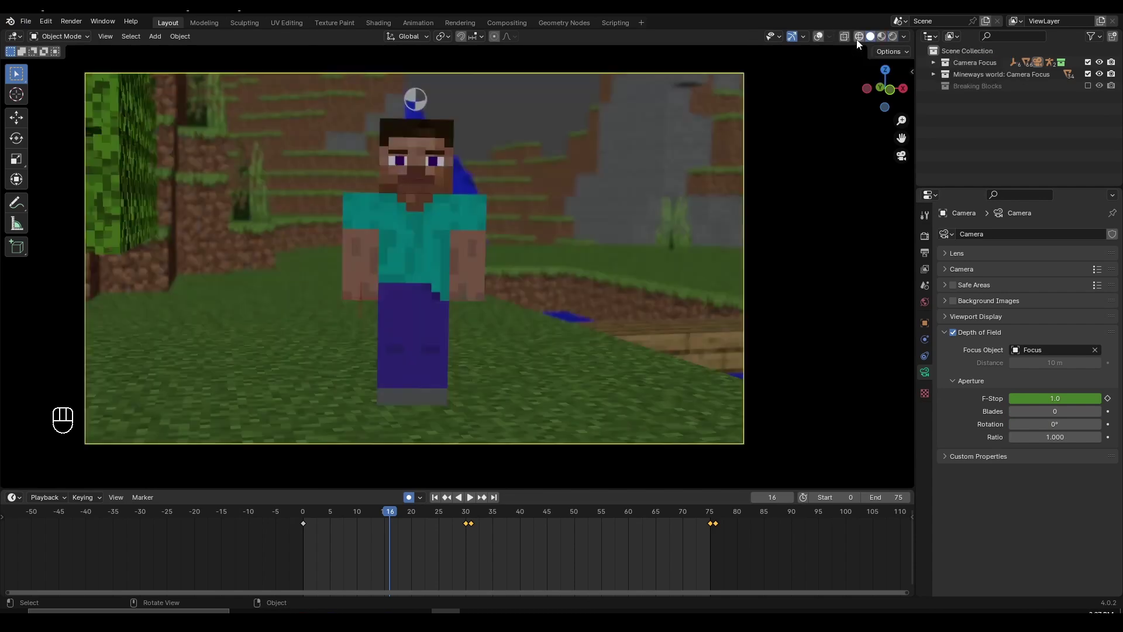
Play to frame 43 in the second shot and compare it with depth of field off and on
key("space")
key("space")
left_click(955, 332)
left_click(955, 332)
left_click(955, 332)
left_click(954, 332)
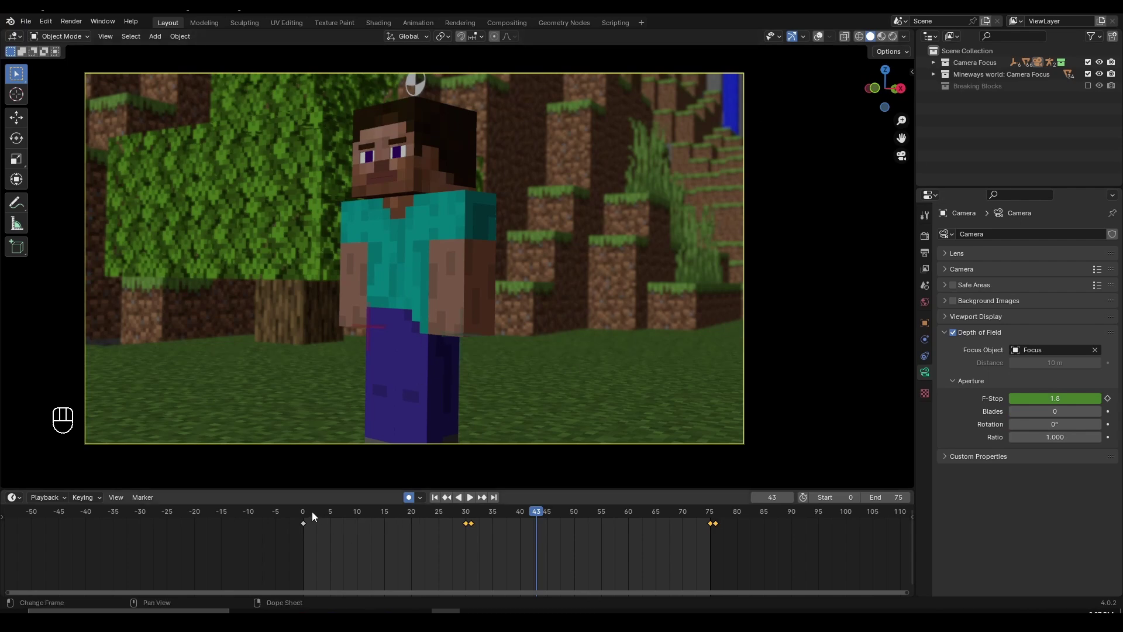
Preview the animation without overlays, stopping on frame 13, and show the viewport overlays again
key("space")
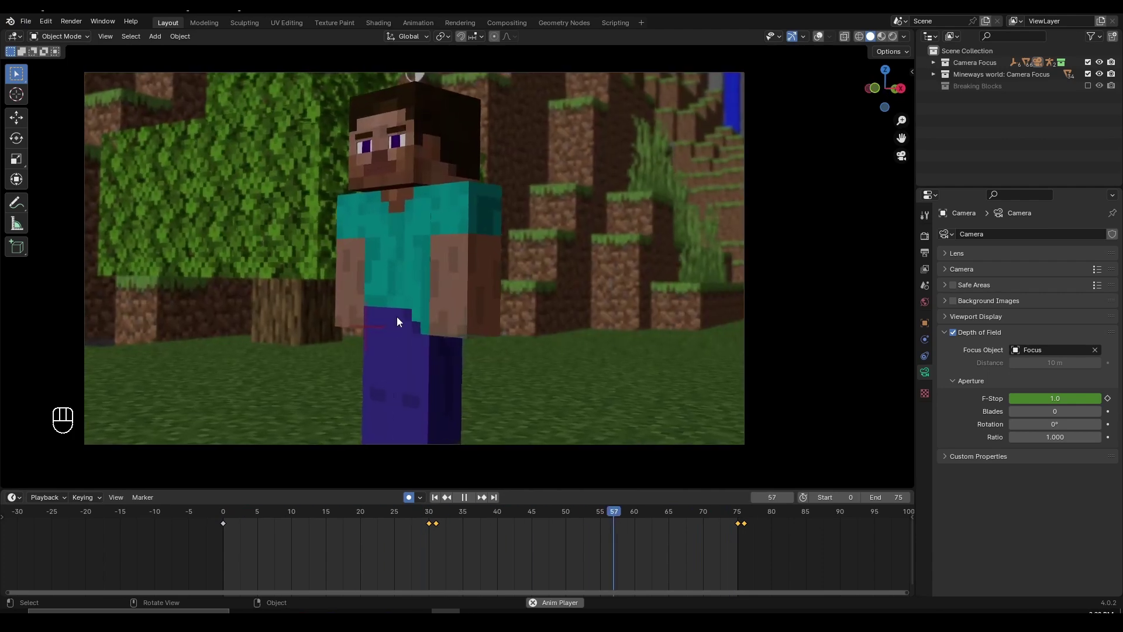
key("space")
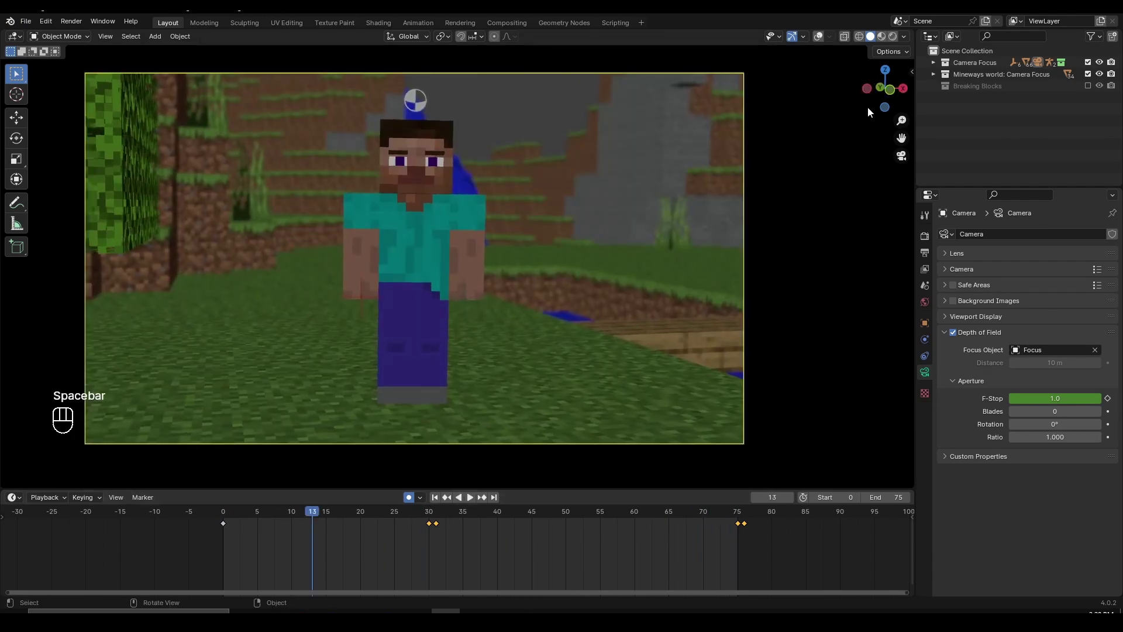
left_click(818, 36)
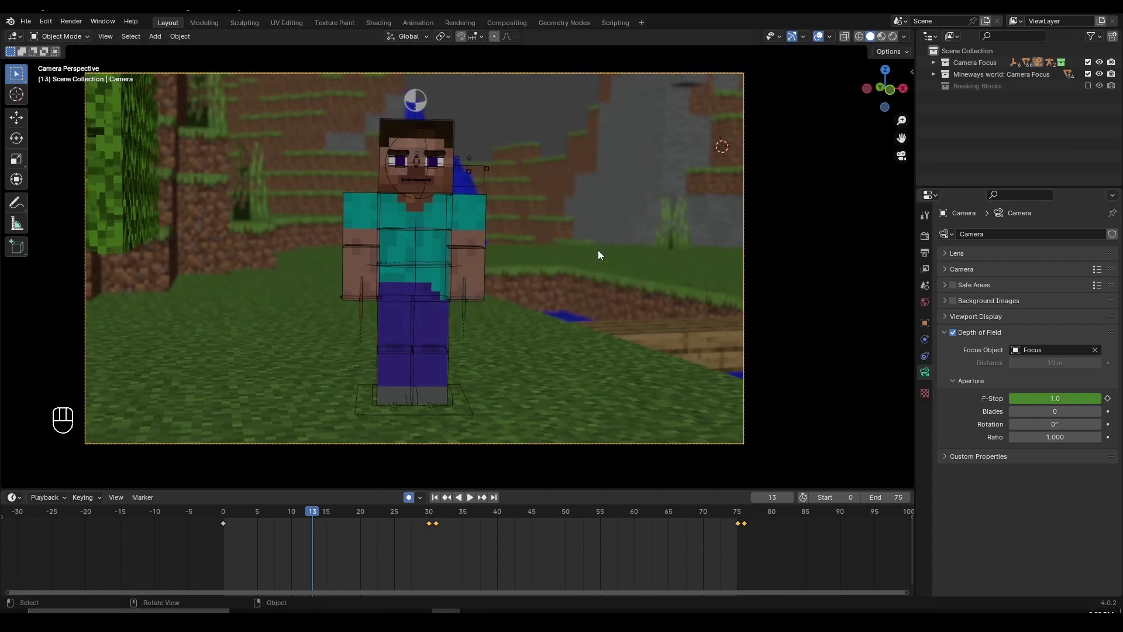
Scrub through the first shot and play the animation across both camera shots
left_click_drag(250, 519, 367, 530)
middle_click_drag(448, 548, 497, 557)
key("space")
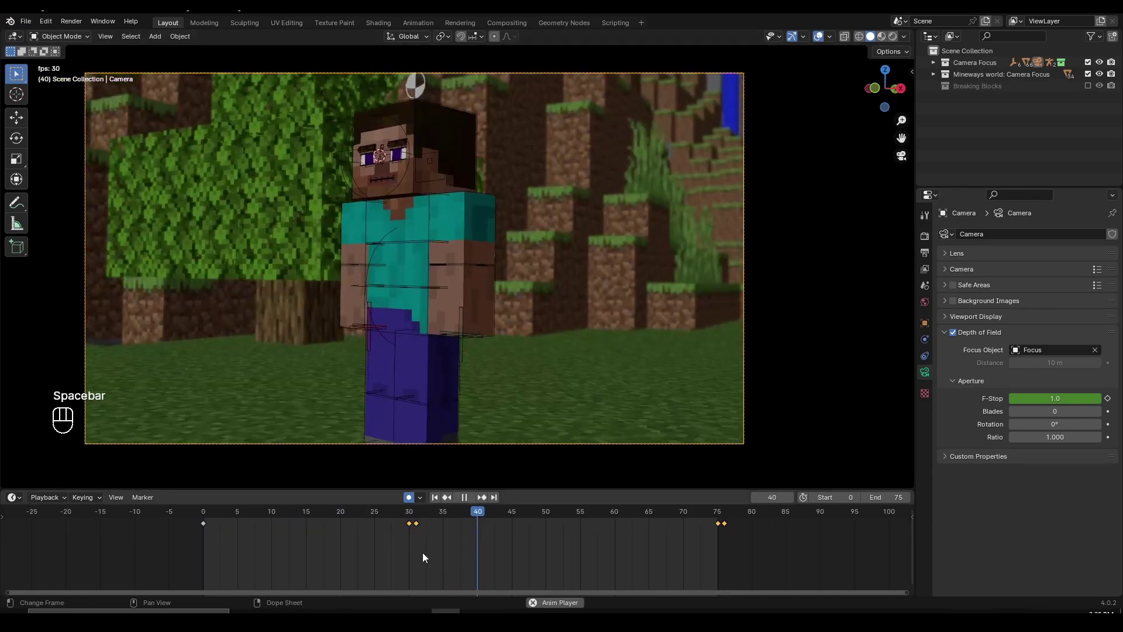
key("space")
Select the Focus empty on frame 12 and try moving it away from the character's face to test the focus
left_click_drag(227, 514, 285, 517)
left_click(426, 158)
key("g")
right_click(440, 293)
key("g")
right_click(469, 268)
scroll(450, 263, "up", 2)
key("g")
right_click(577, 359)
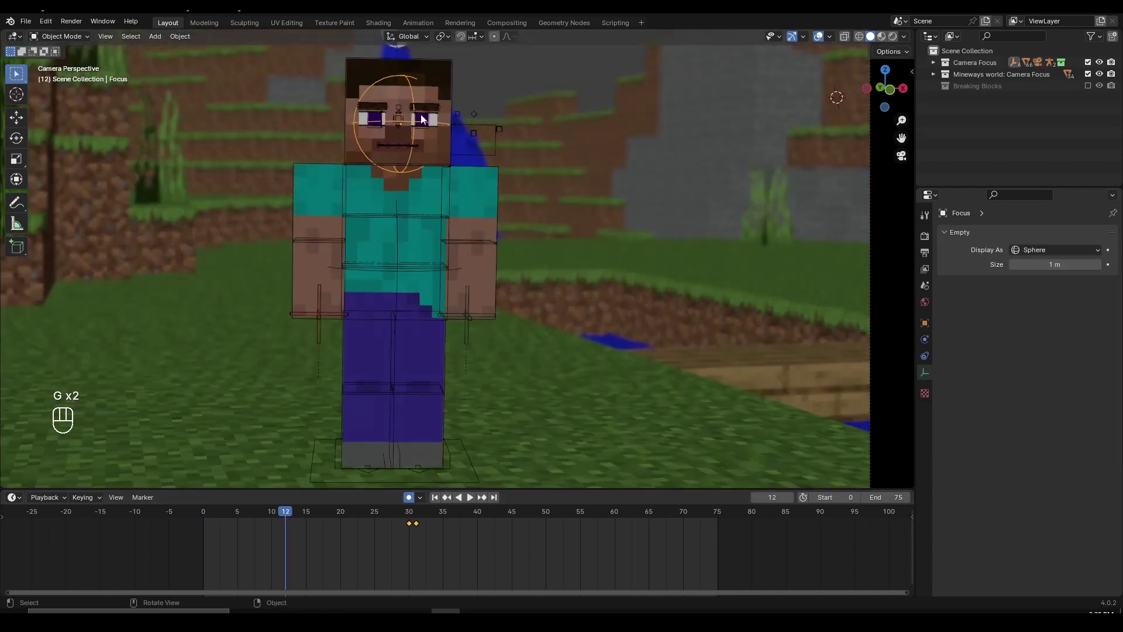
key("g")
right_click(454, 244)
scroll(493, 268, "down", 3)
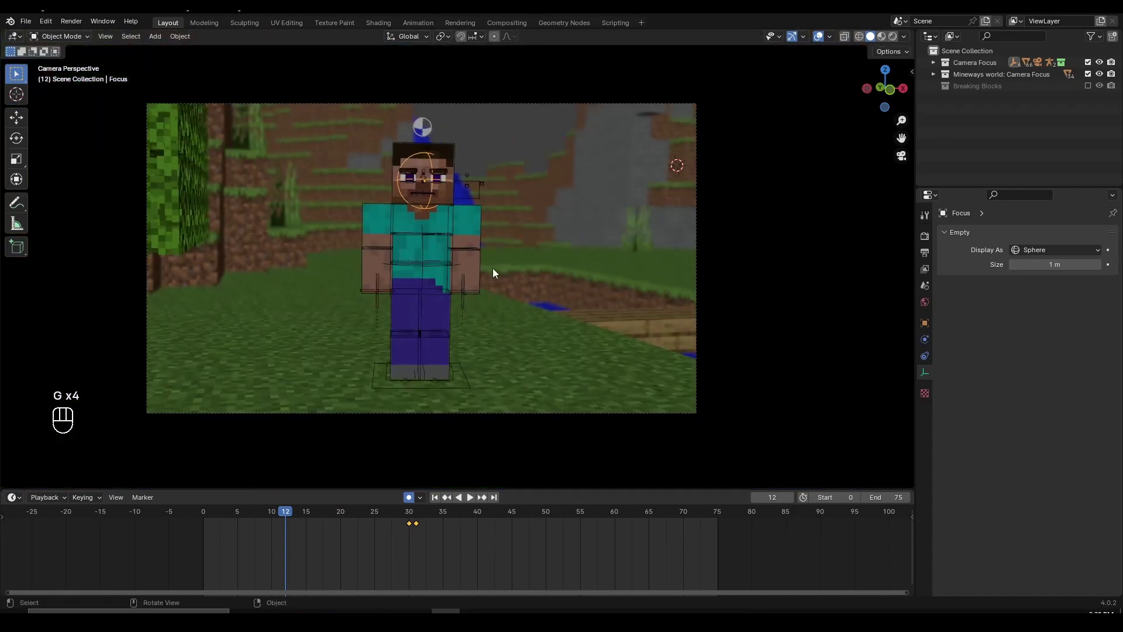
Replay the animation with nothing selected, stopping on frame 46, and select the camera
scroll(493, 268, "up", 1)
key("a")
key("a")
scroll(492, 268, "down", 1)
key("space")
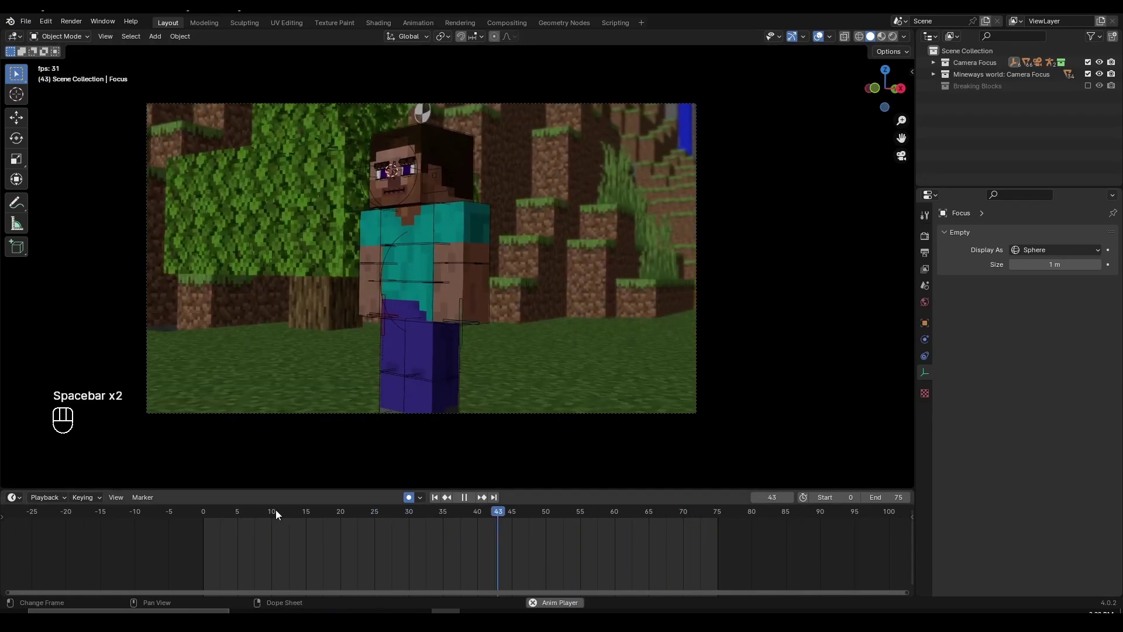
left_click(658, 413)
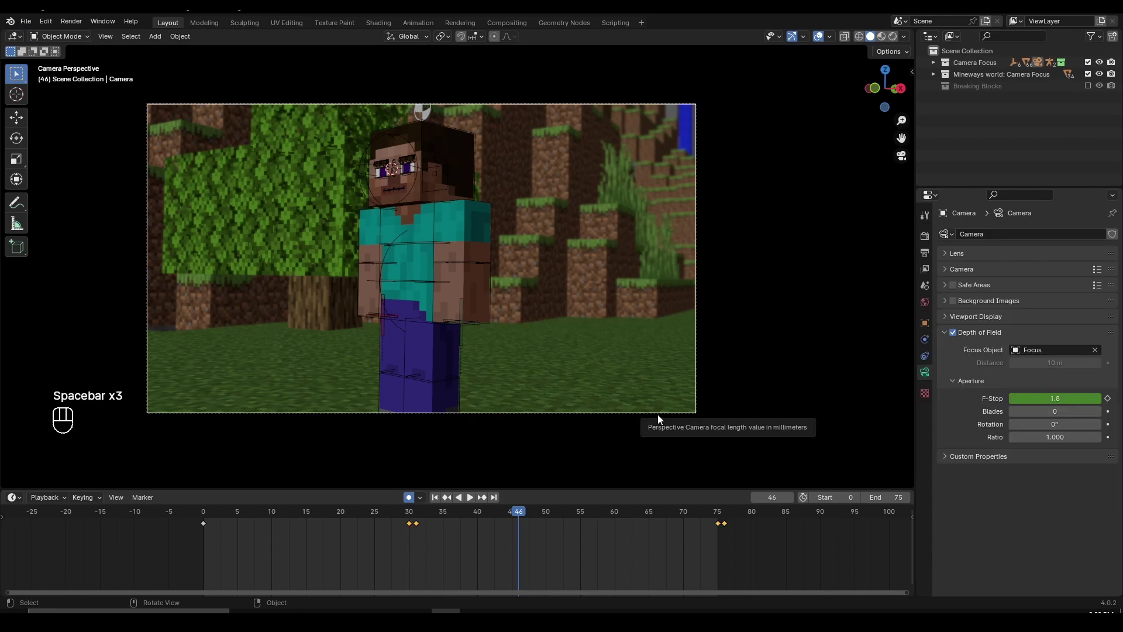